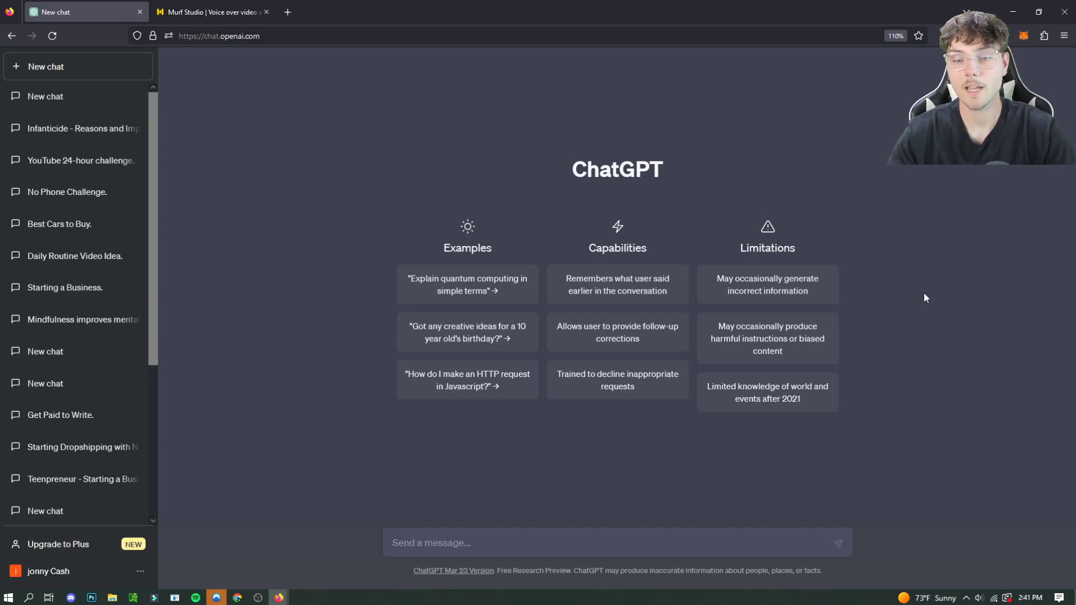
Ask ChatGPT: 'Give me a script for my youtube video about ai'.
left_click(211, 12)
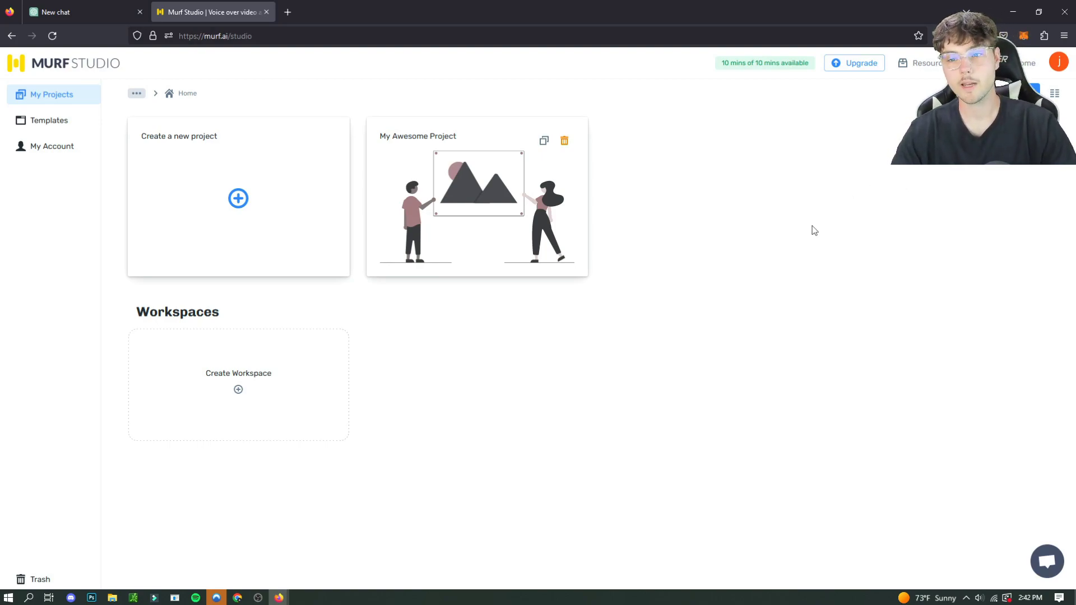
left_click(74, 6)
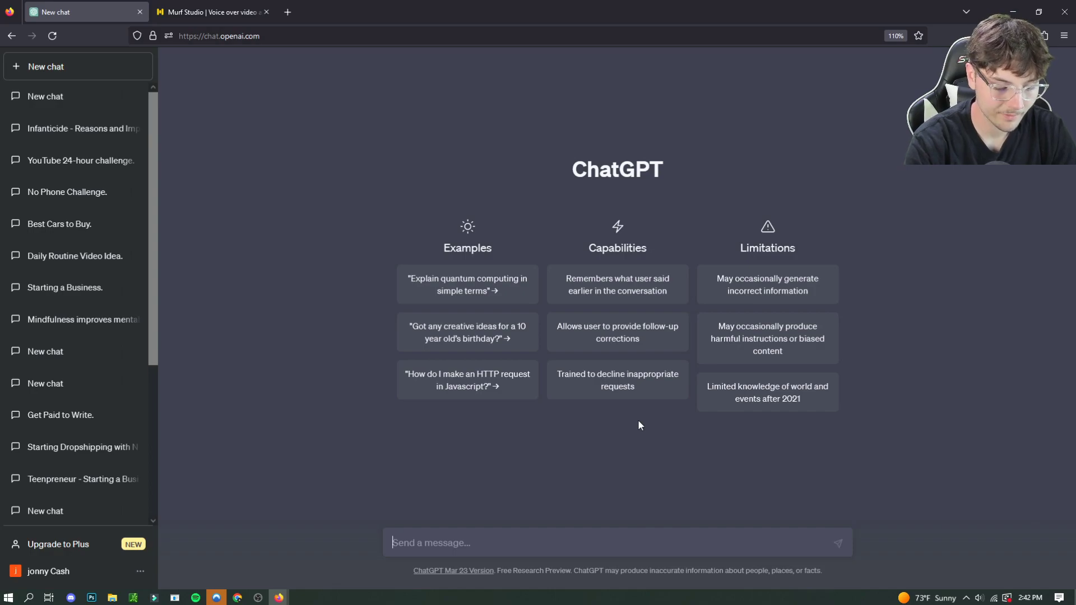
type("Give me a ")
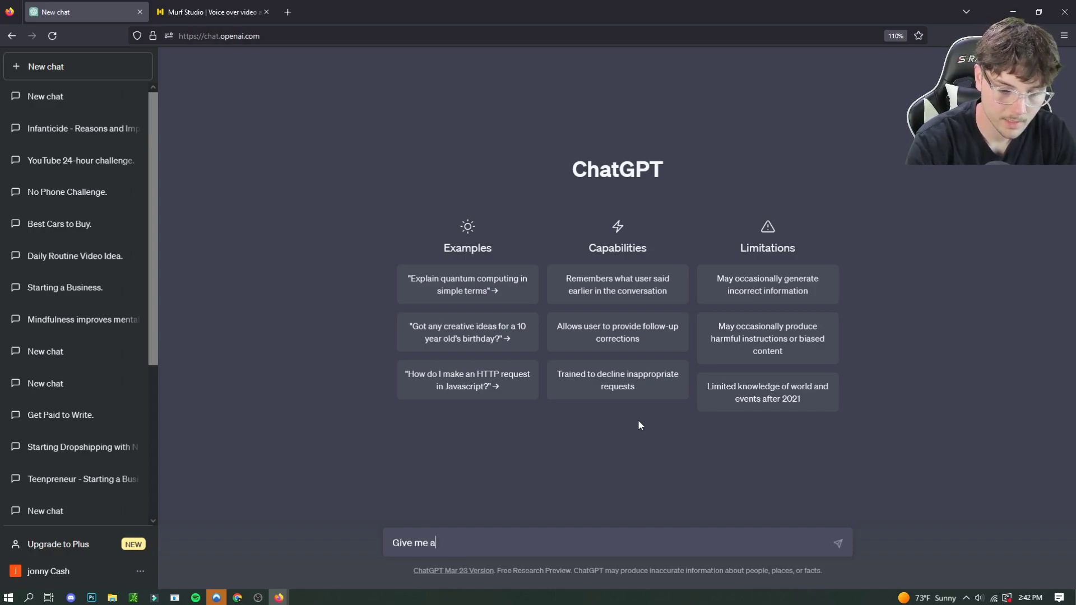
type("script")
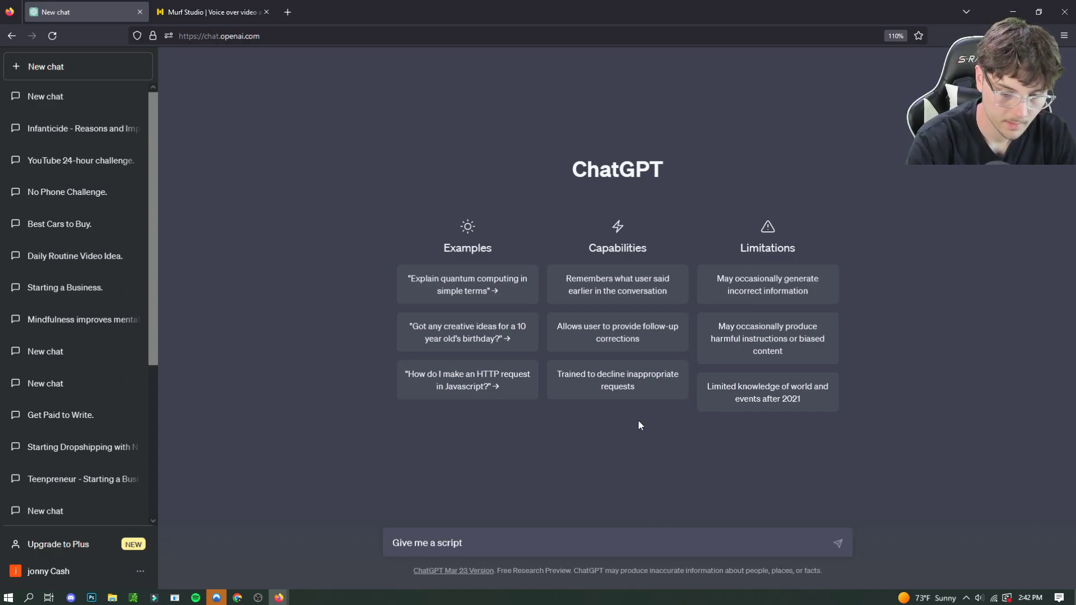
type(" for my you")
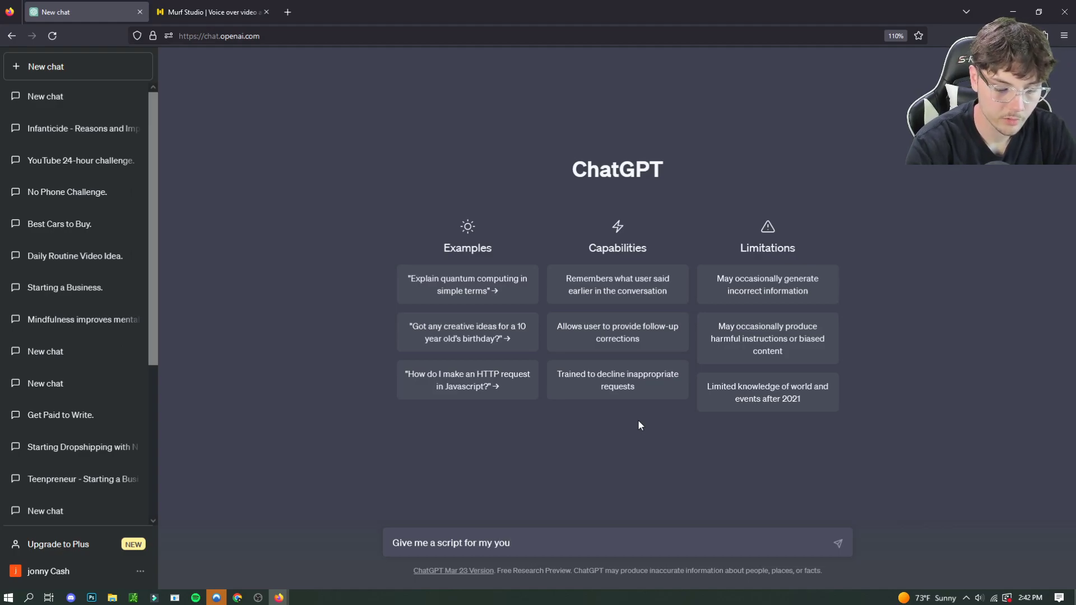
type("tube video a")
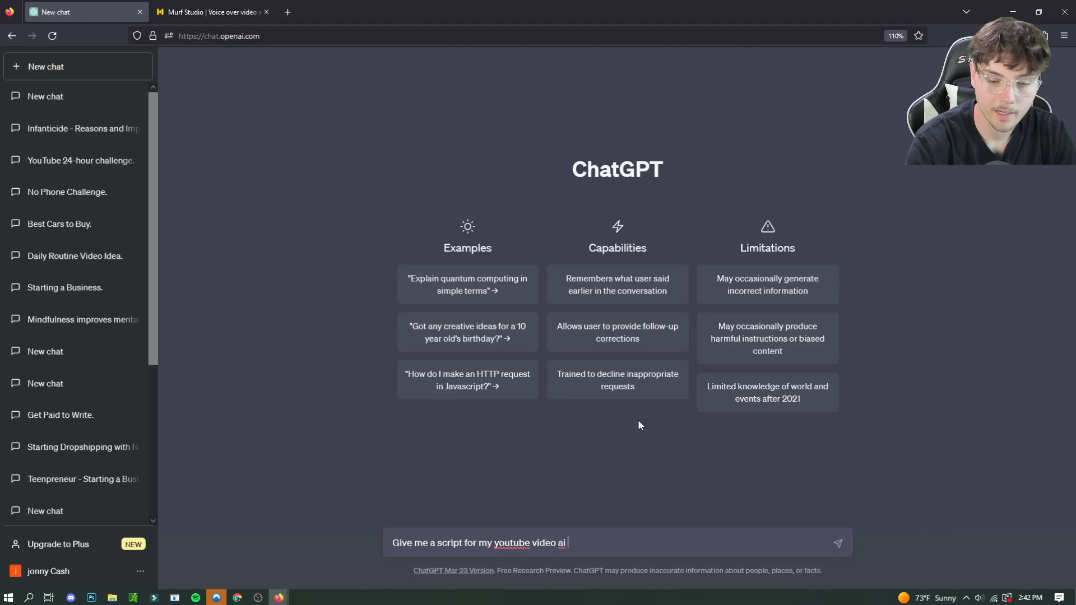
type("bout ai")
key("Return")
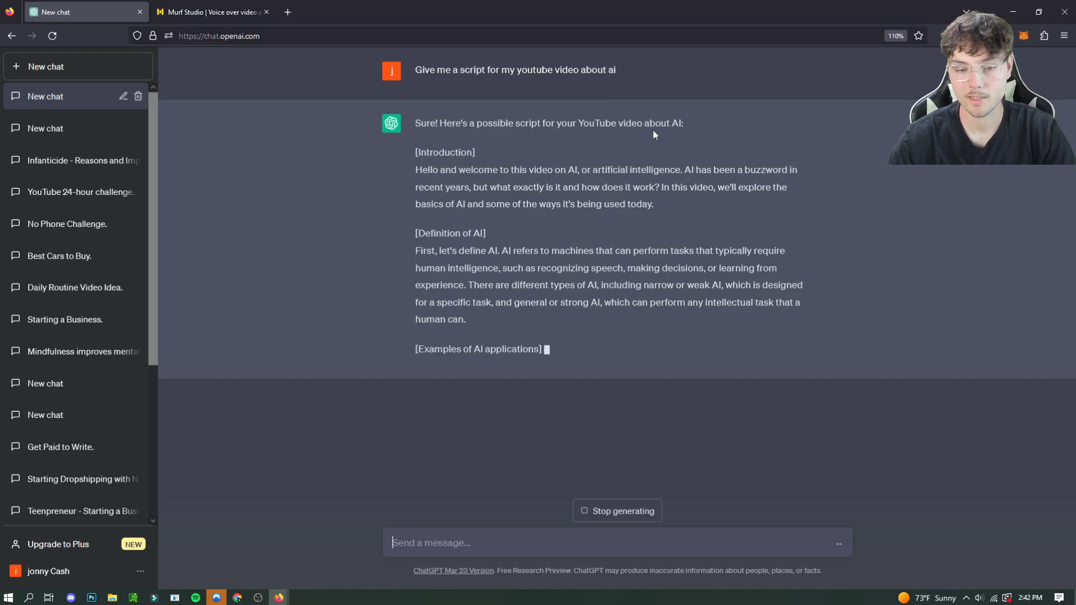
Select ChatGPT's entire AI script reply and copy it.
left_click_drag(408, 119, 764, 338)
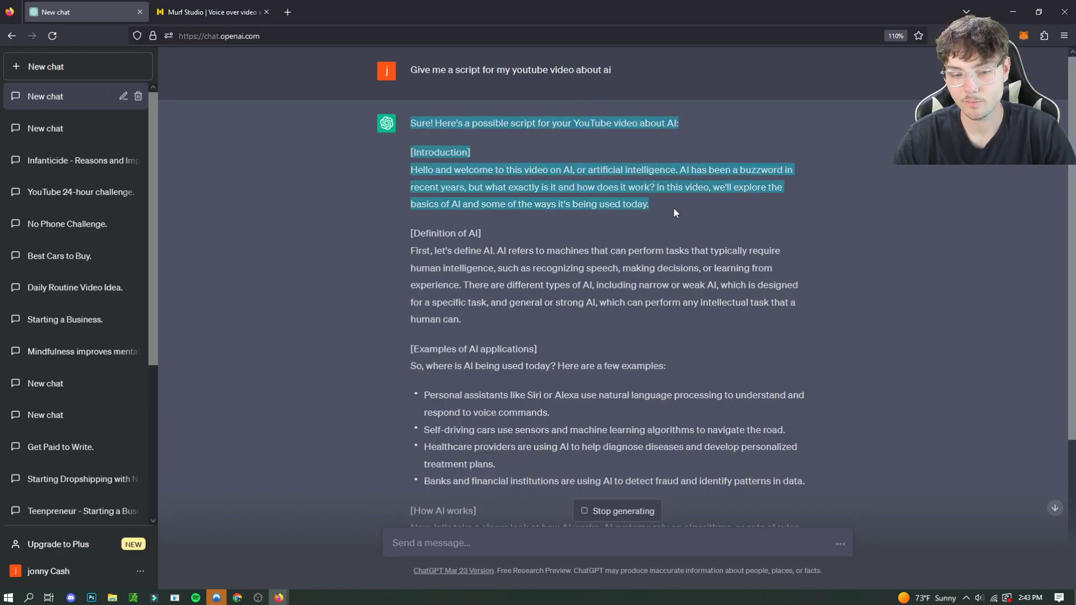
scroll(673, 208, "down", 3)
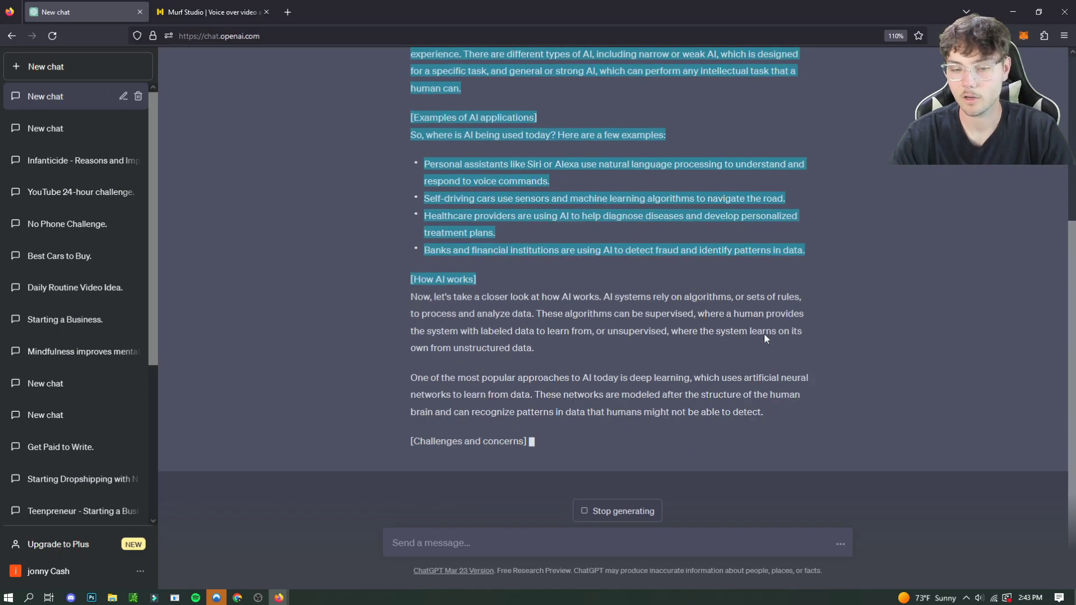
left_click_drag(764, 338, 782, 366)
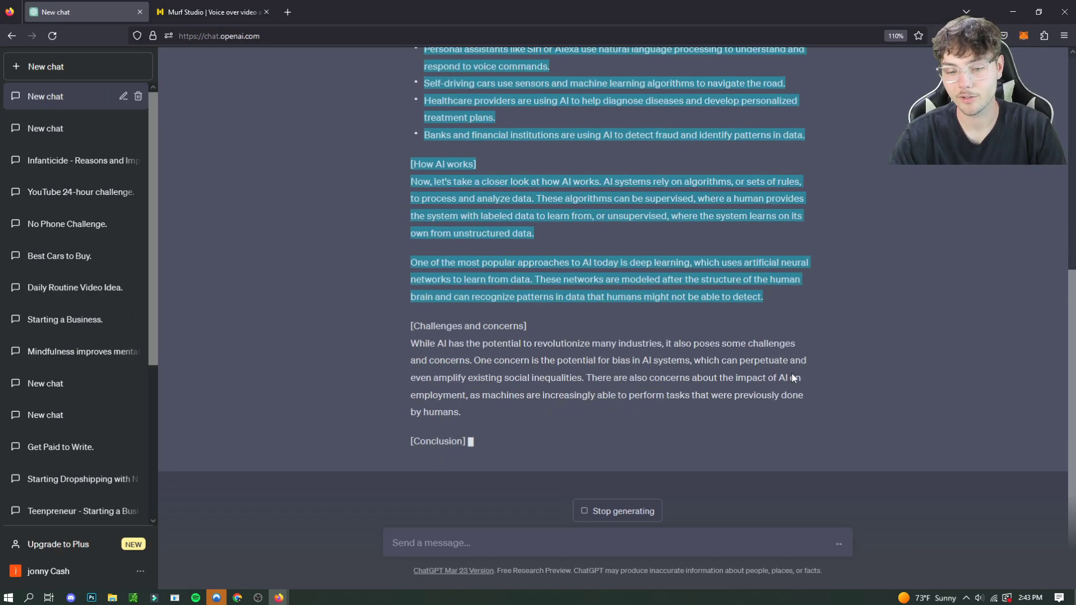
left_click_drag(782, 361, 801, 451)
left_click(842, 297)
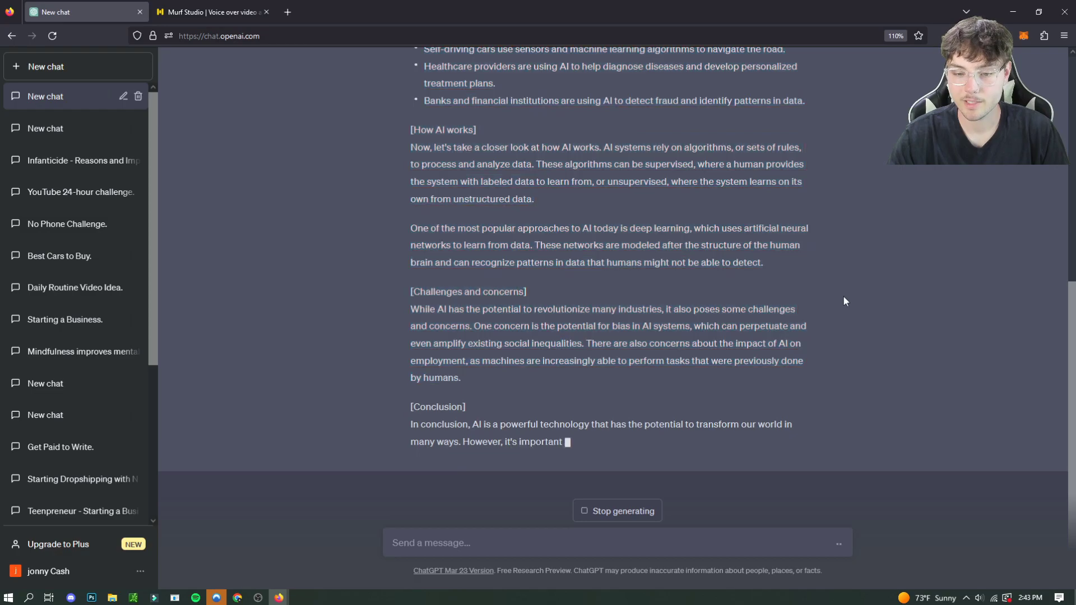
scroll(836, 297, "up", 10)
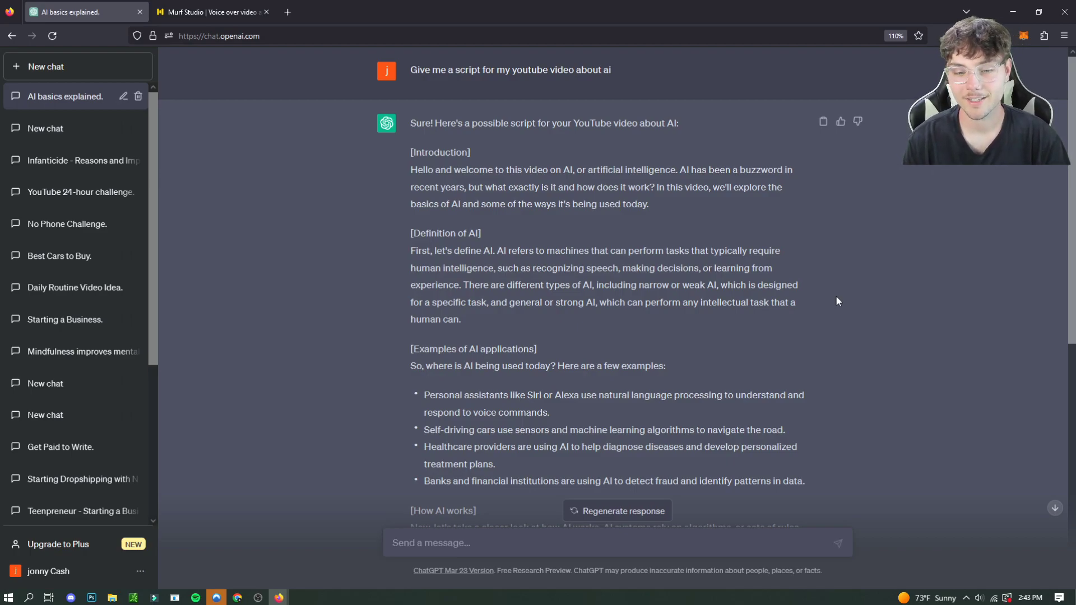
scroll(836, 297, "down", 5)
scroll(840, 296, "up", 5)
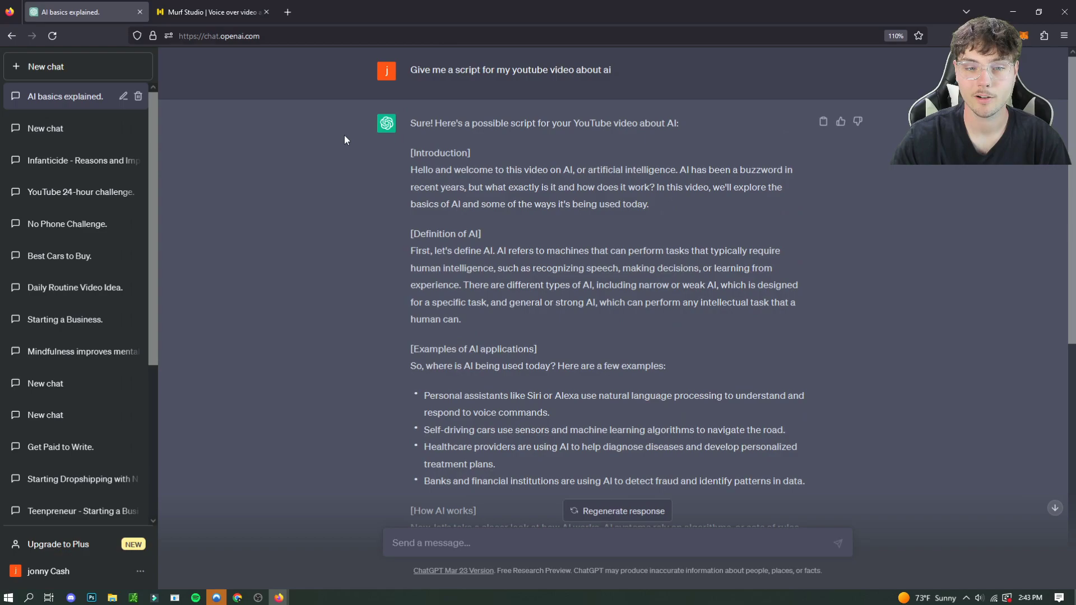
mouse_move(402, 116)
left_mouse_down()
mouse_move(858, 427)
mouse_move(863, 473)
left_mouse_up()
scroll(837, 298, "down", 5)
right_click(742, 388)
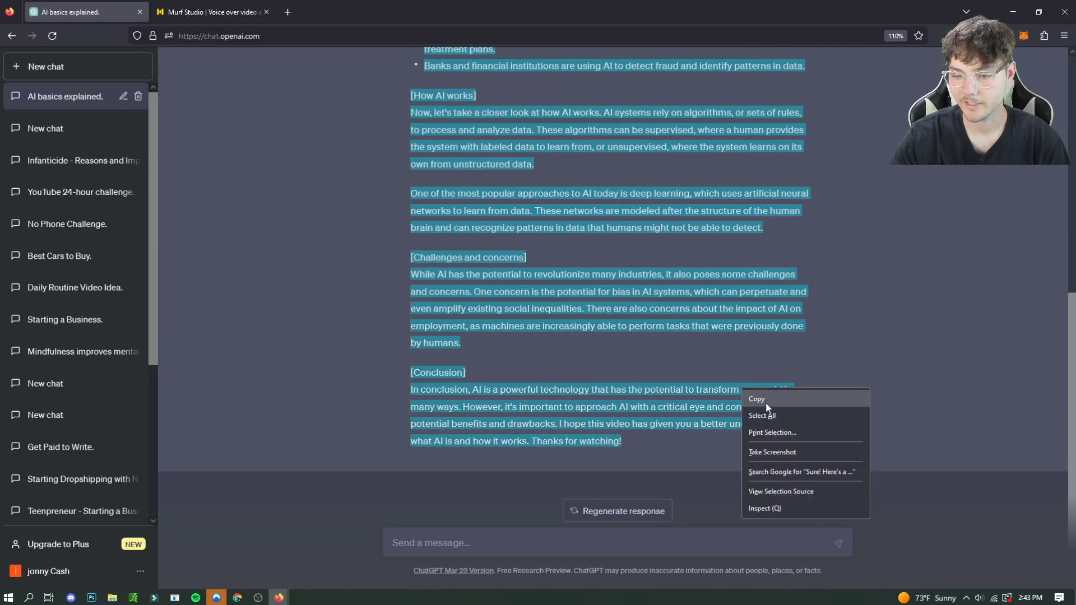
left_click(765, 403)
scroll(896, 308, "up", 5)
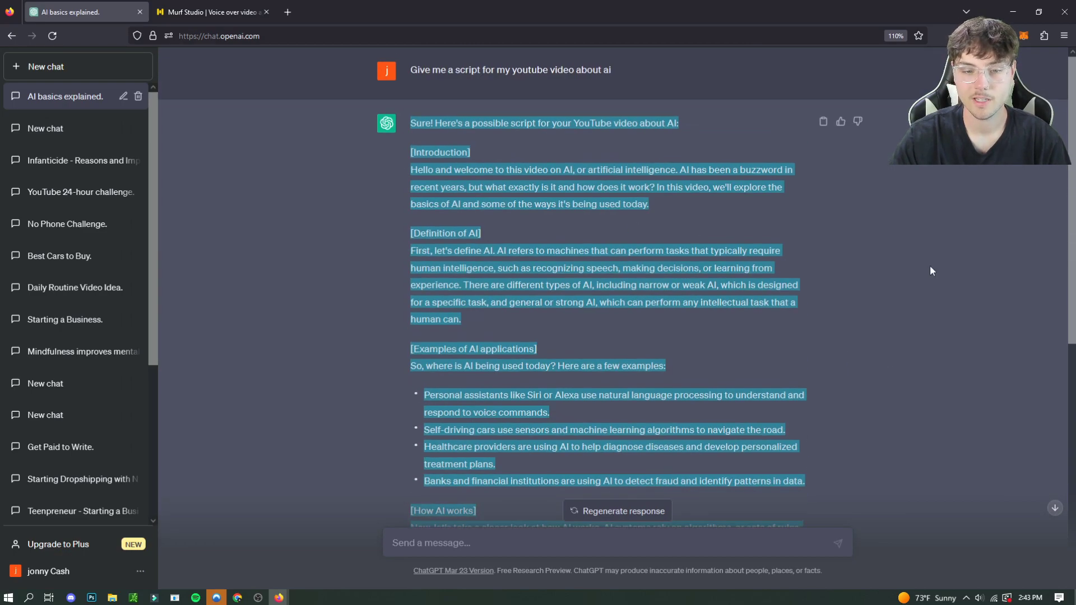
Create a blank audio project called 'My Awesome Project' from Murf's projects page.
left_click(256, 13)
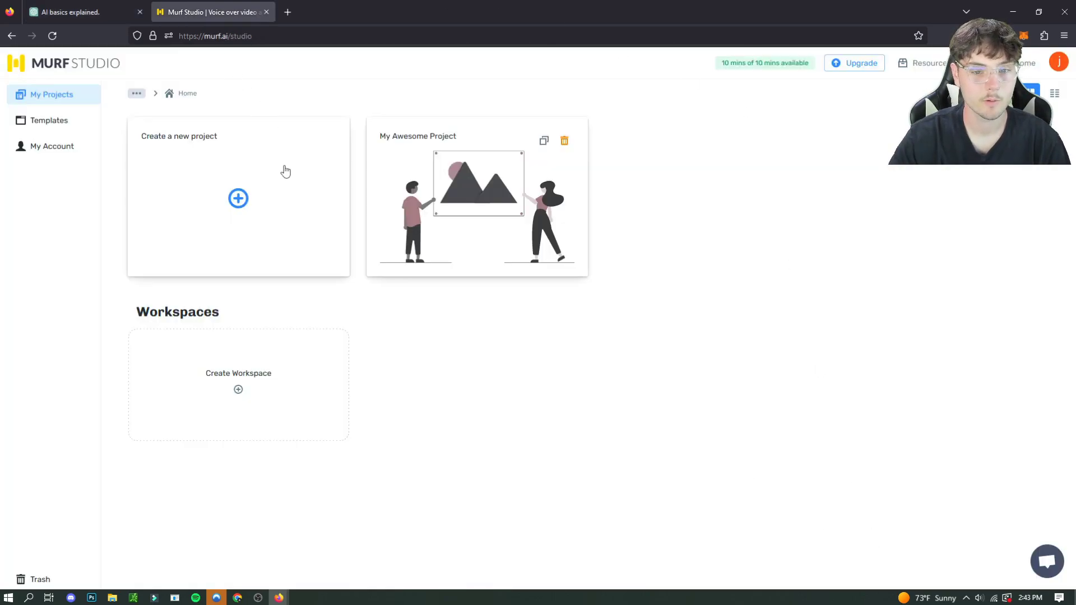
left_click(261, 202)
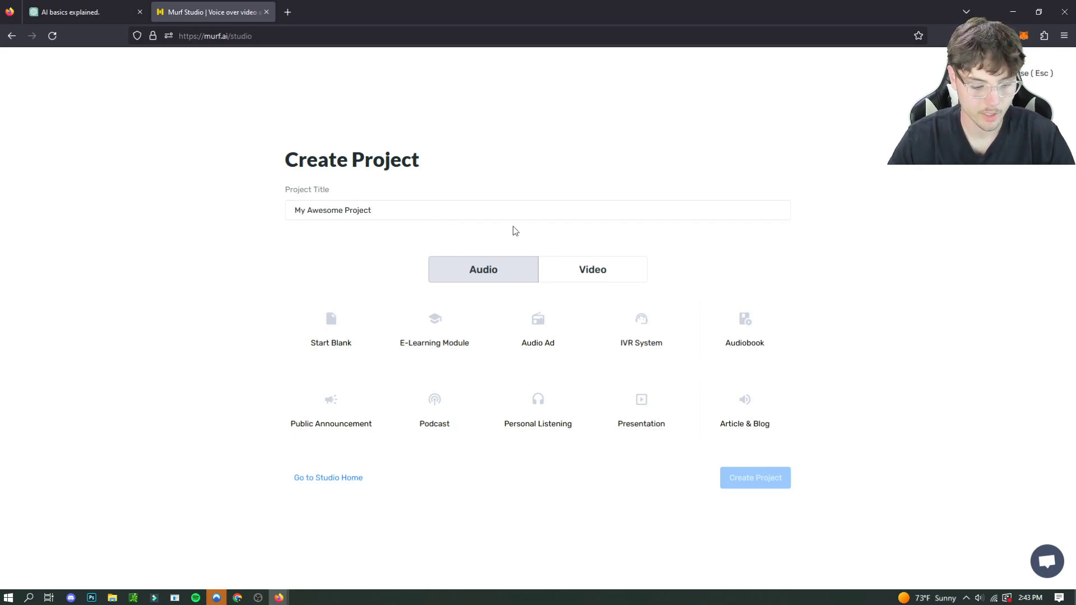
left_click(316, 342)
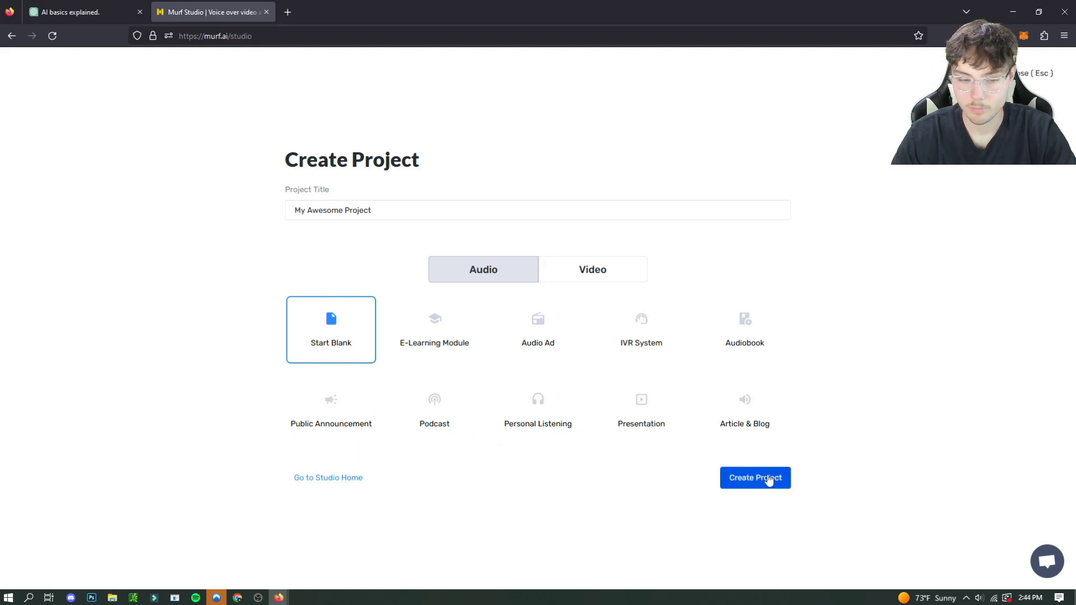
left_click(769, 478)
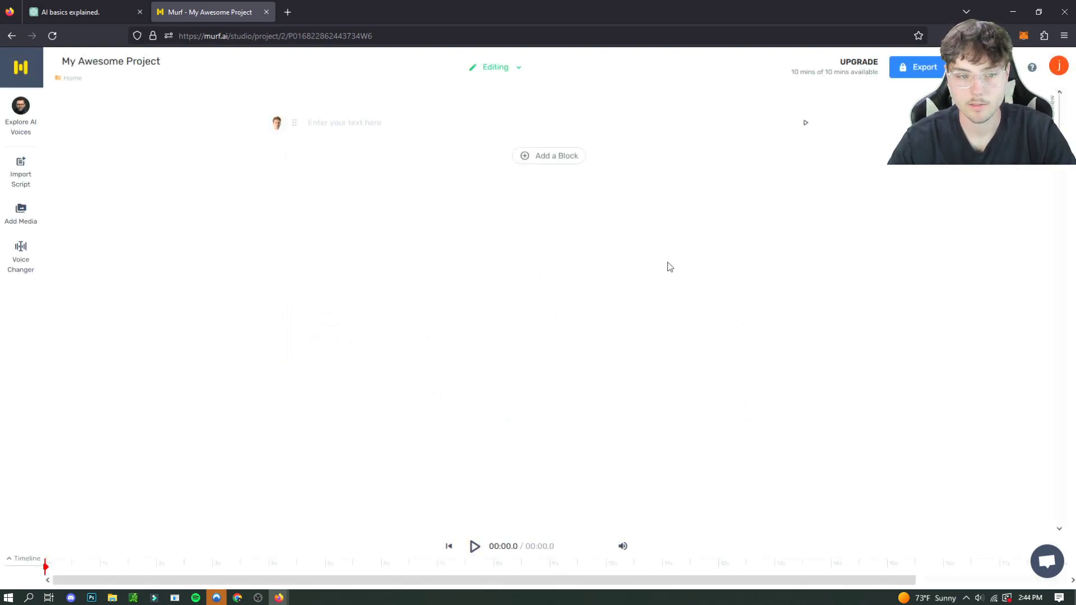
Browse the voice list for the empty text block.
left_click(279, 124)
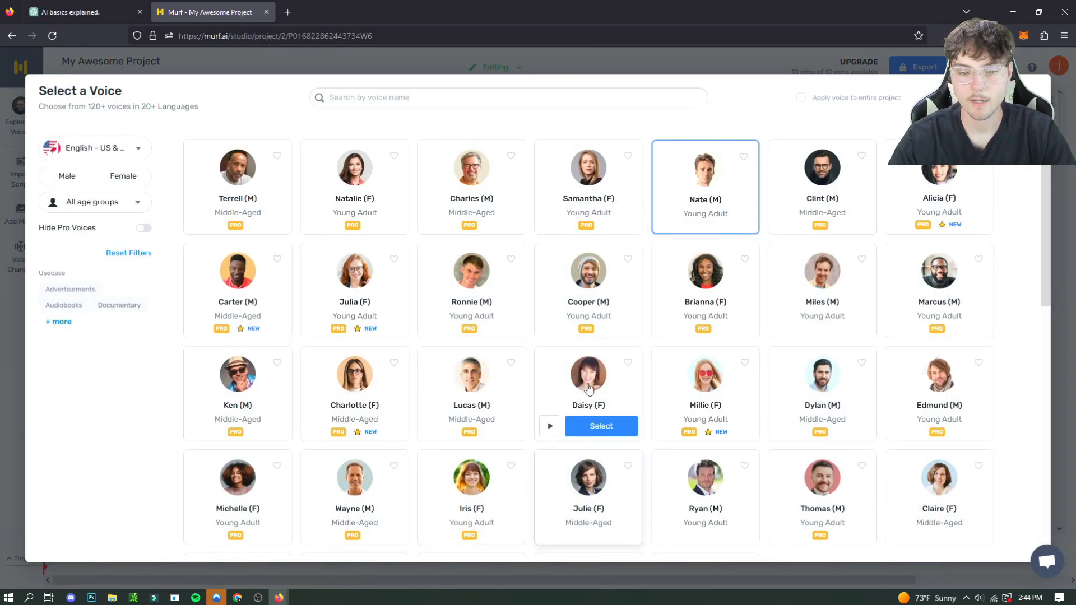
mouse_move(471, 286)
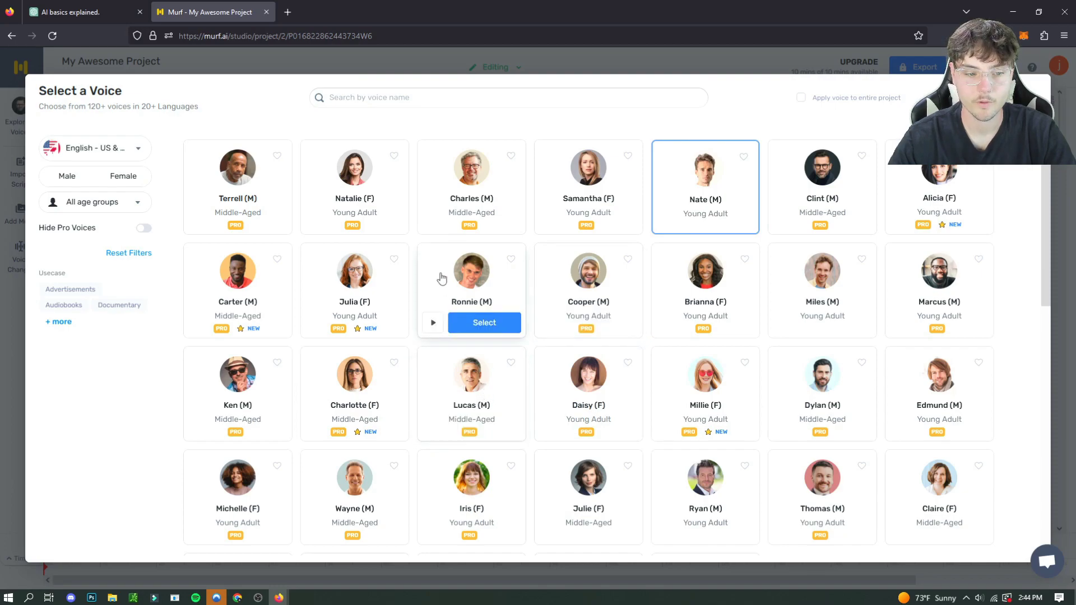
scroll(577, 353, "down", 5)
scroll(633, 364, "up", 5)
scroll(685, 368, "down", 1)
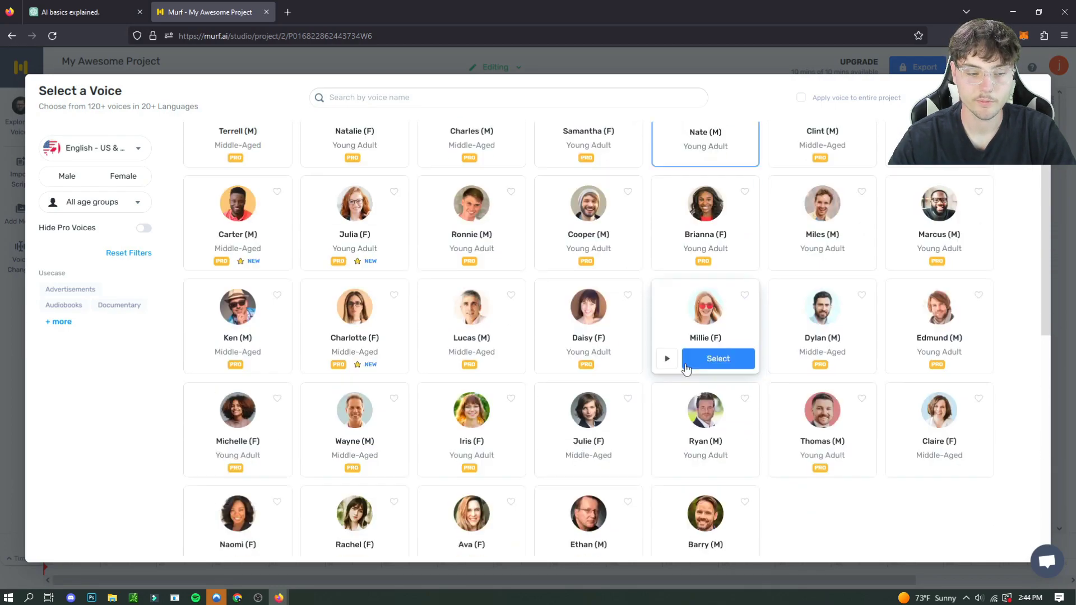
scroll(685, 368, "down", 2)
scroll(831, 437, "down", 4)
scroll(832, 437, "up", 5)
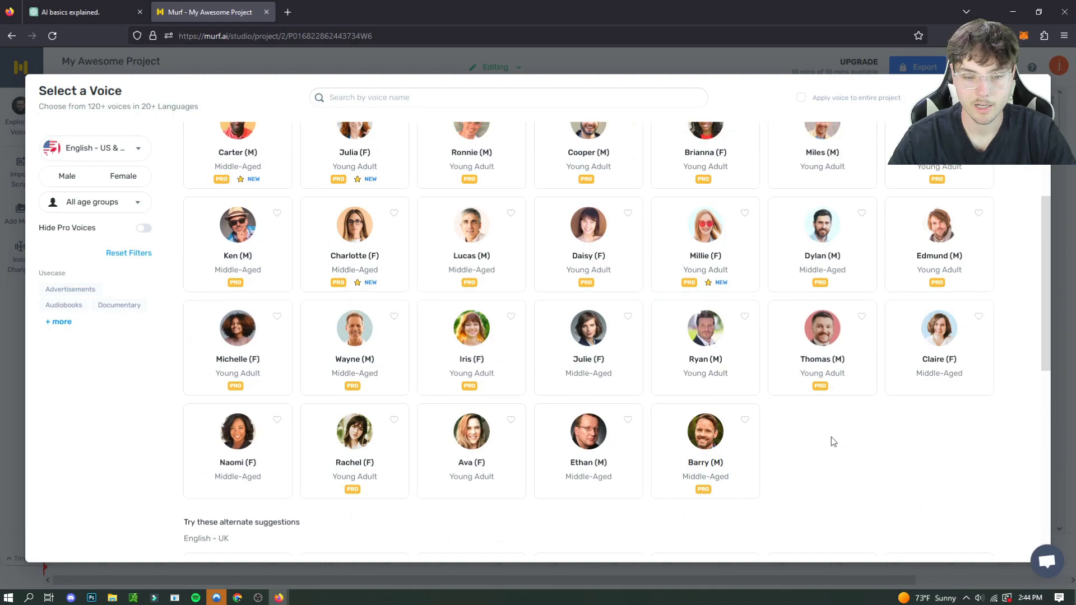
scroll(831, 442, "up", 3)
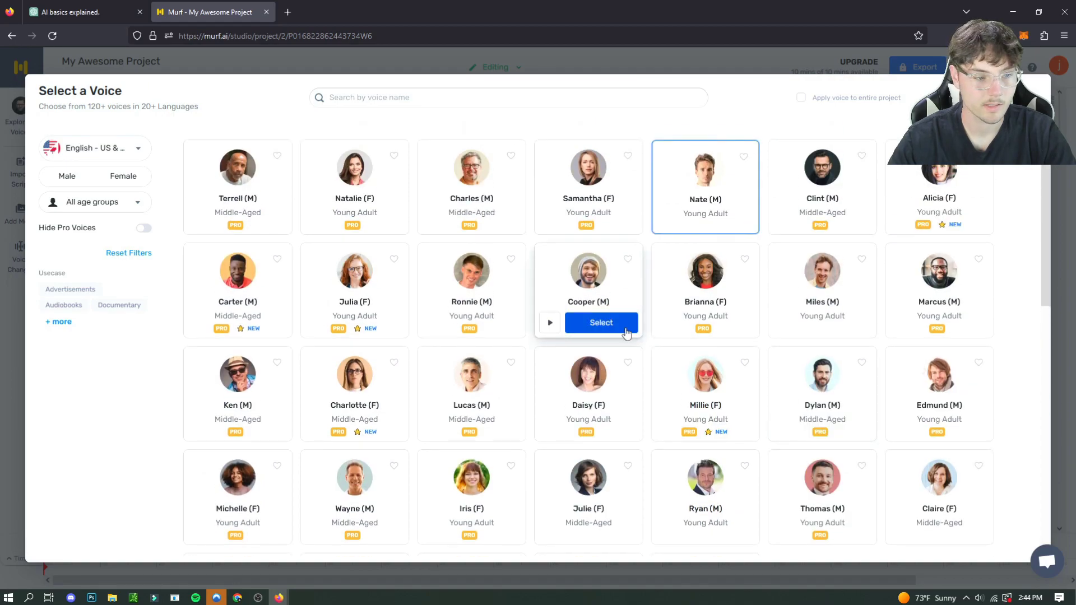
Hide Pro voices and keep Ryan (M) as the block's voice.
left_click(140, 229)
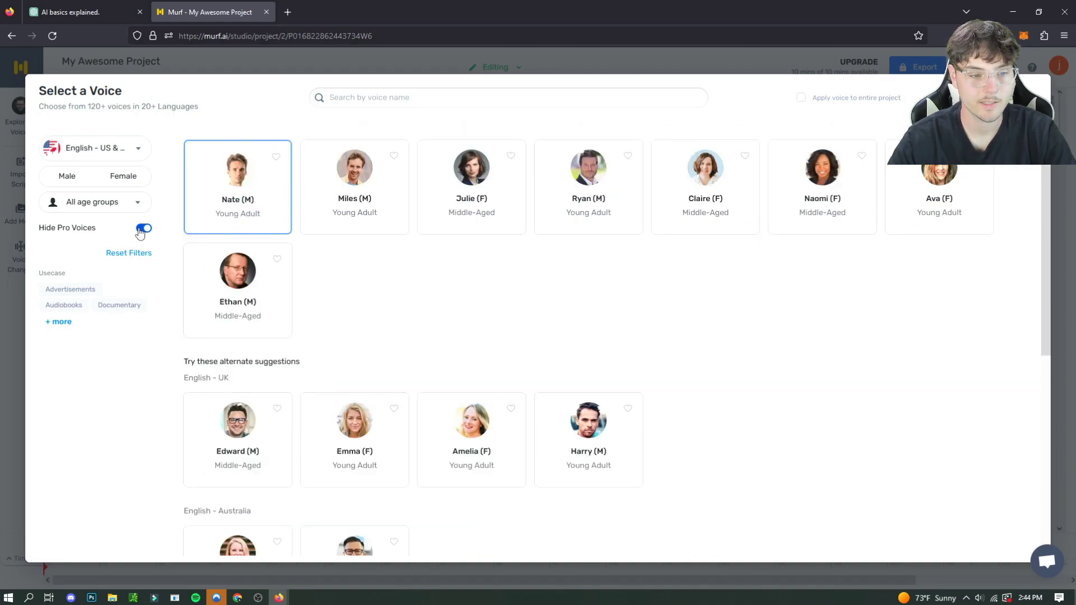
scroll(828, 330, "down", 5)
scroll(801, 329, "up", 1)
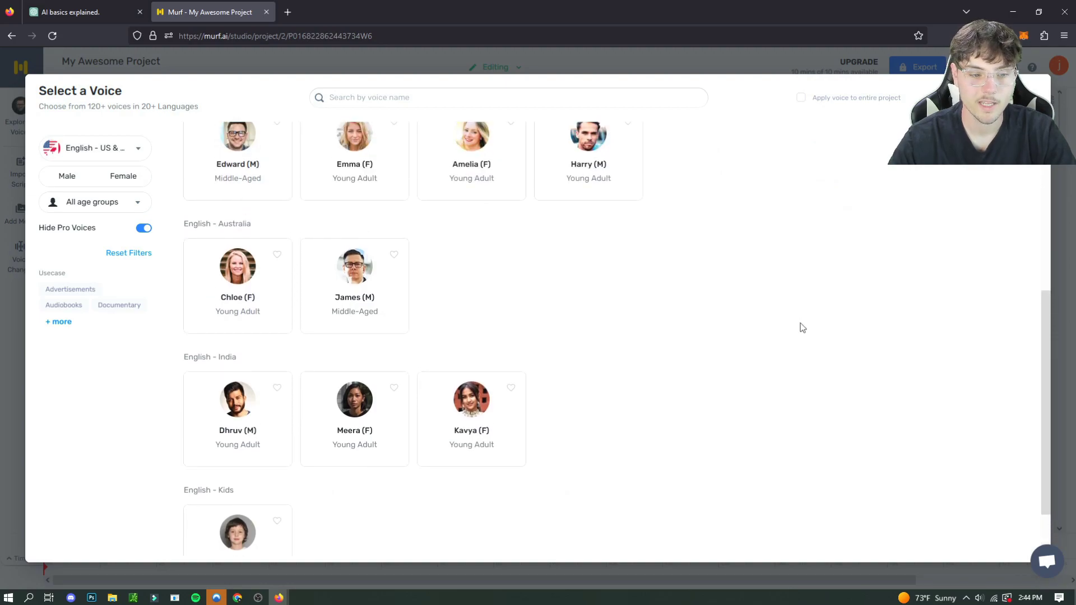
scroll(795, 329, "up", 4)
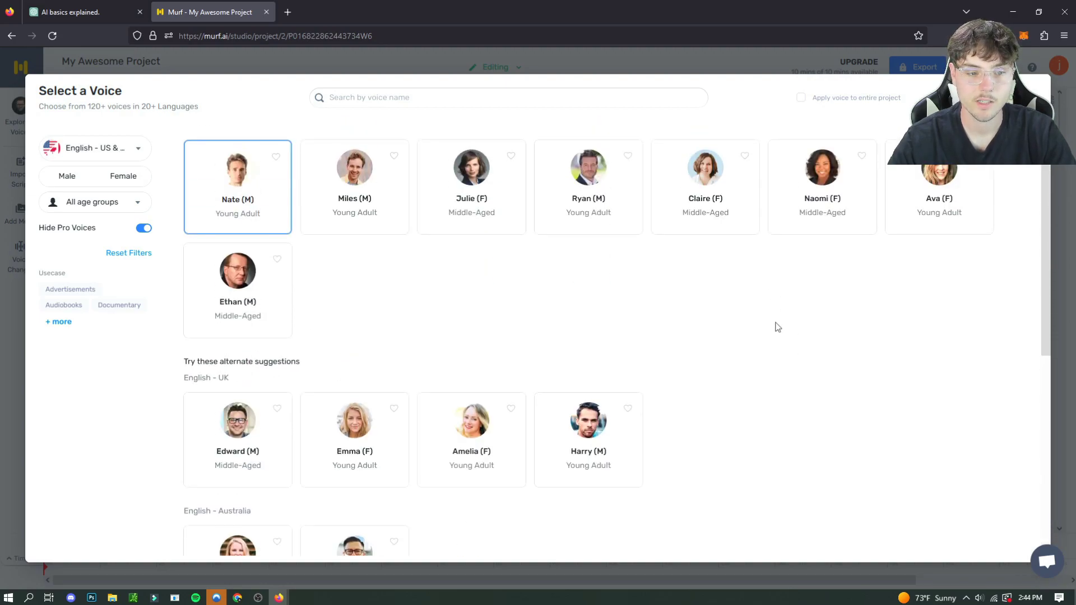
mouse_move(705, 187)
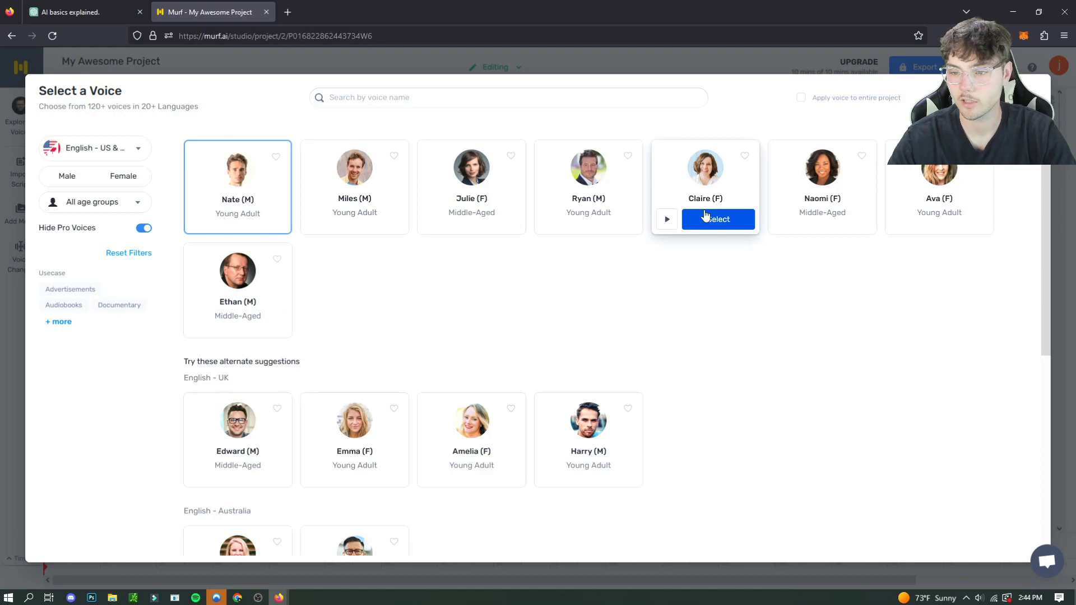
scroll(631, 379, "down", 2)
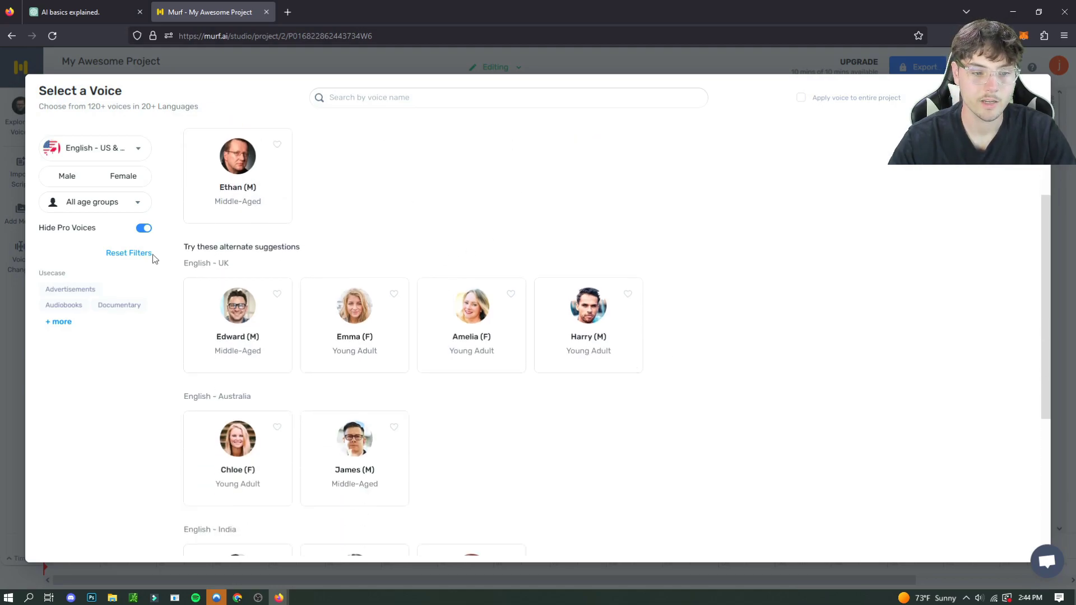
scroll(372, 384, "down", 2)
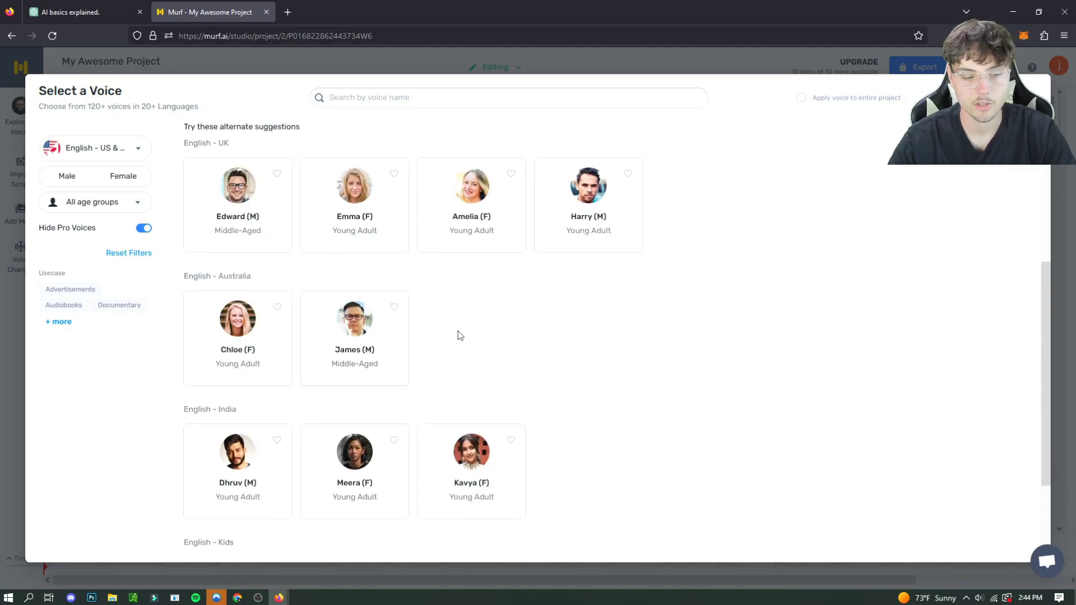
scroll(336, 297, "down", 2)
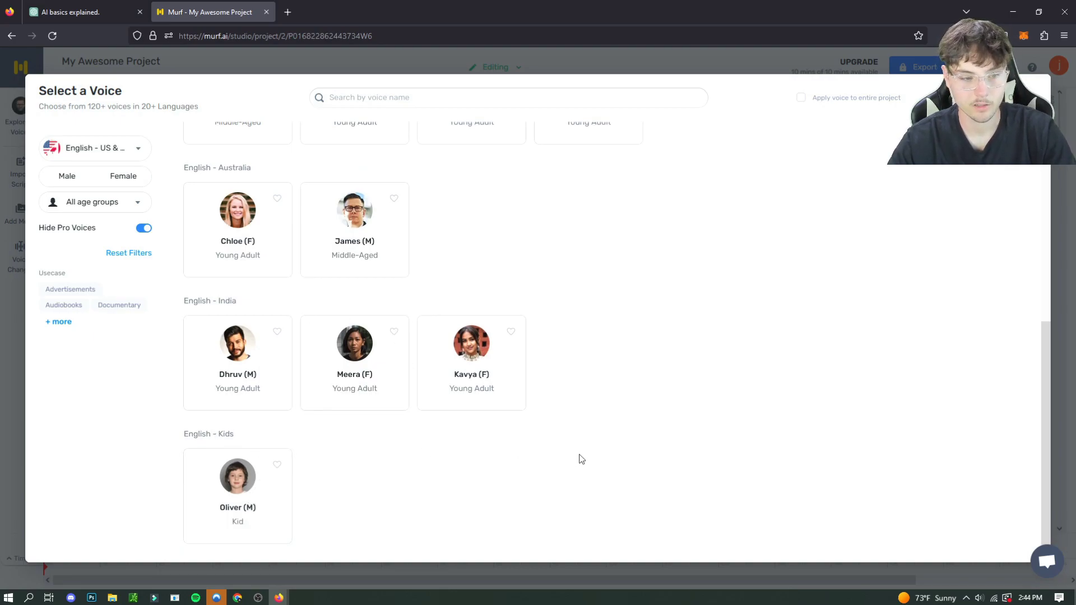
scroll(605, 437, "up", 4)
scroll(695, 460, "up", 2)
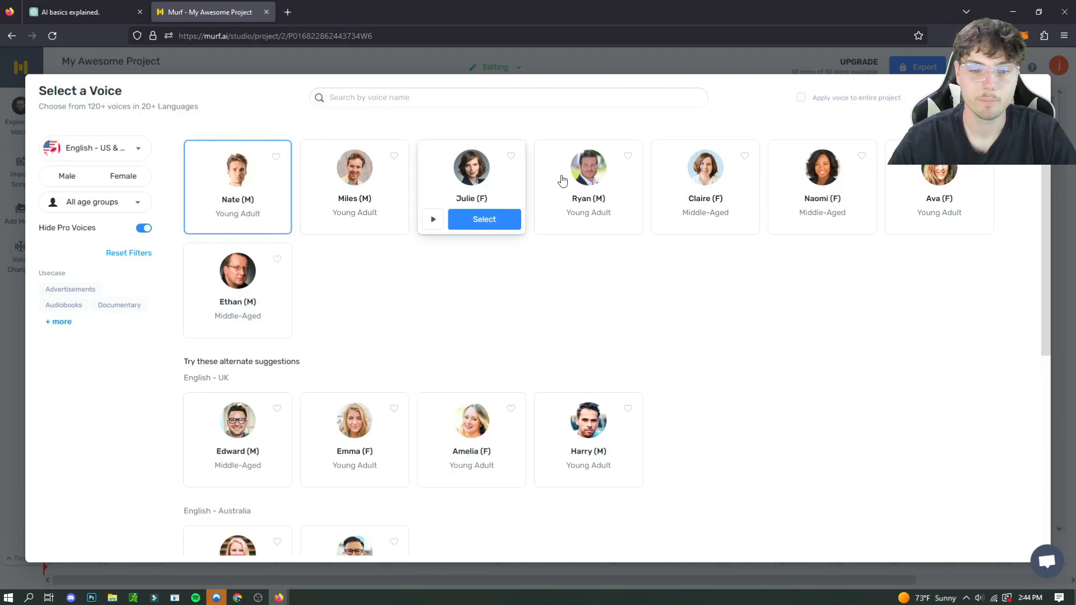
mouse_move(588, 186)
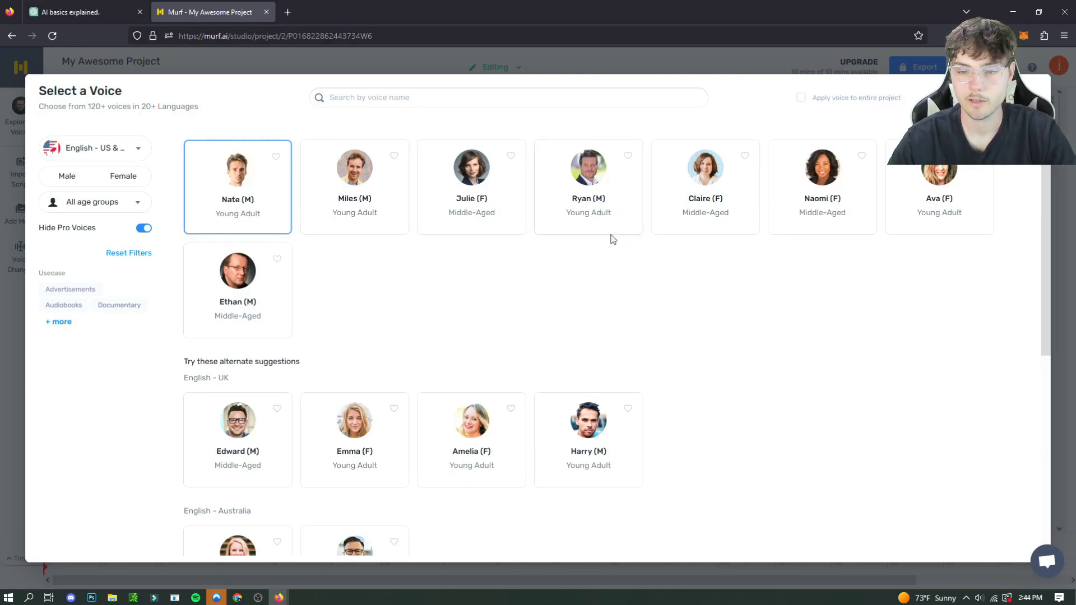
left_click(606, 224)
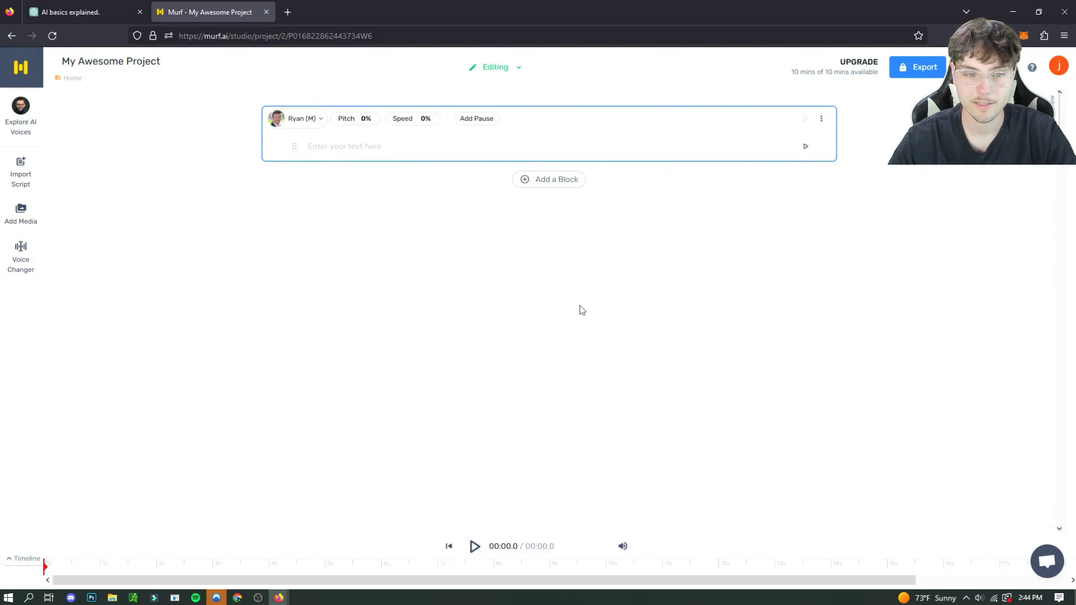
Paste the ChatGPT AI script into the Murf block, split by paragraphs.
left_click(90, 12)
right_click(492, 204)
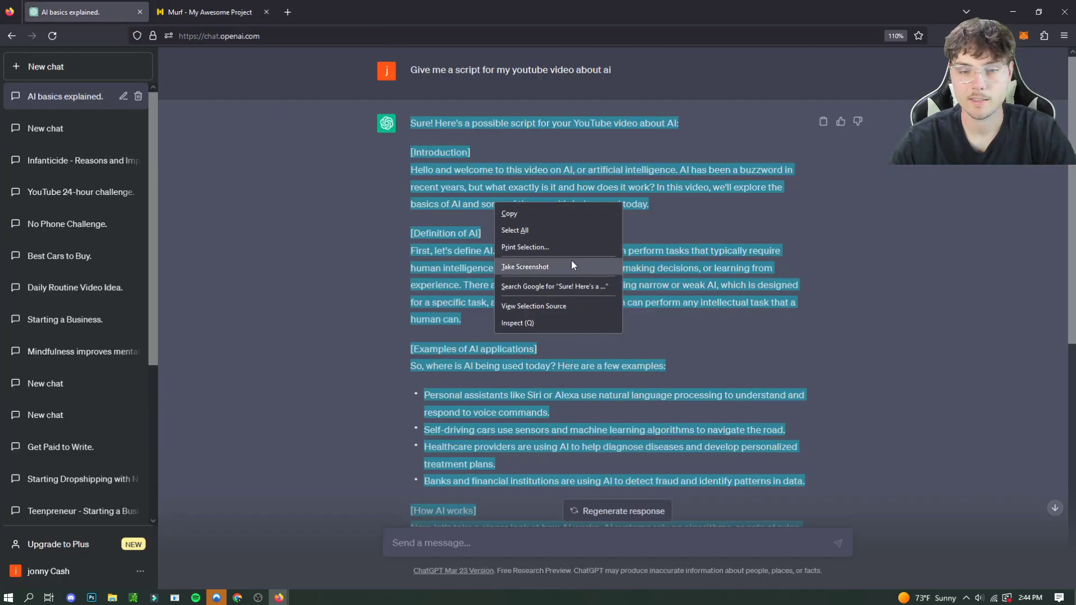
left_click(536, 213)
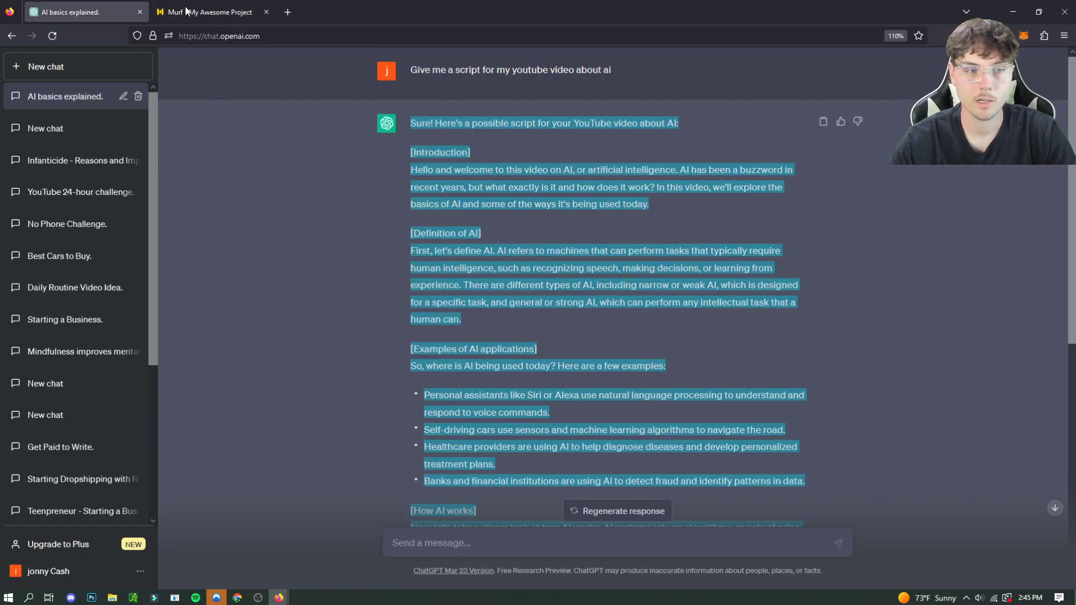
left_click(205, 21)
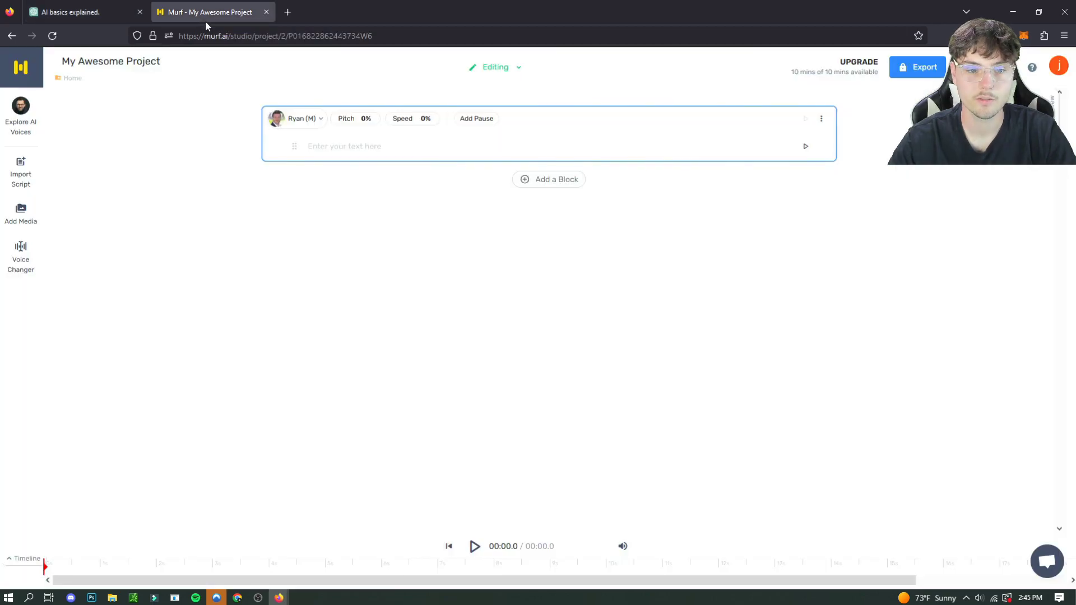
right_click(376, 149)
left_click(446, 247)
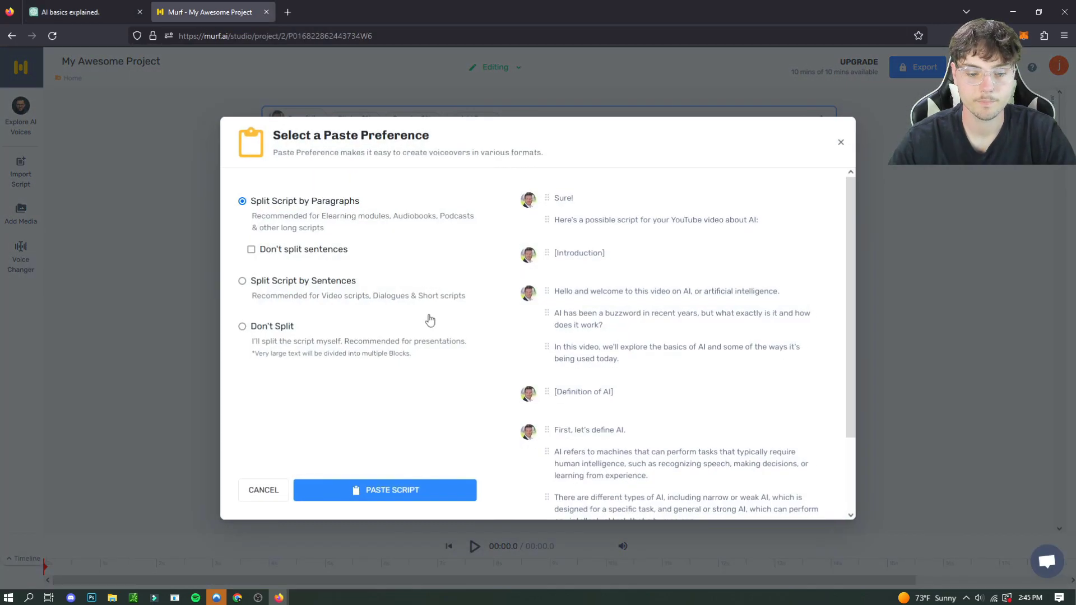
left_click(385, 490)
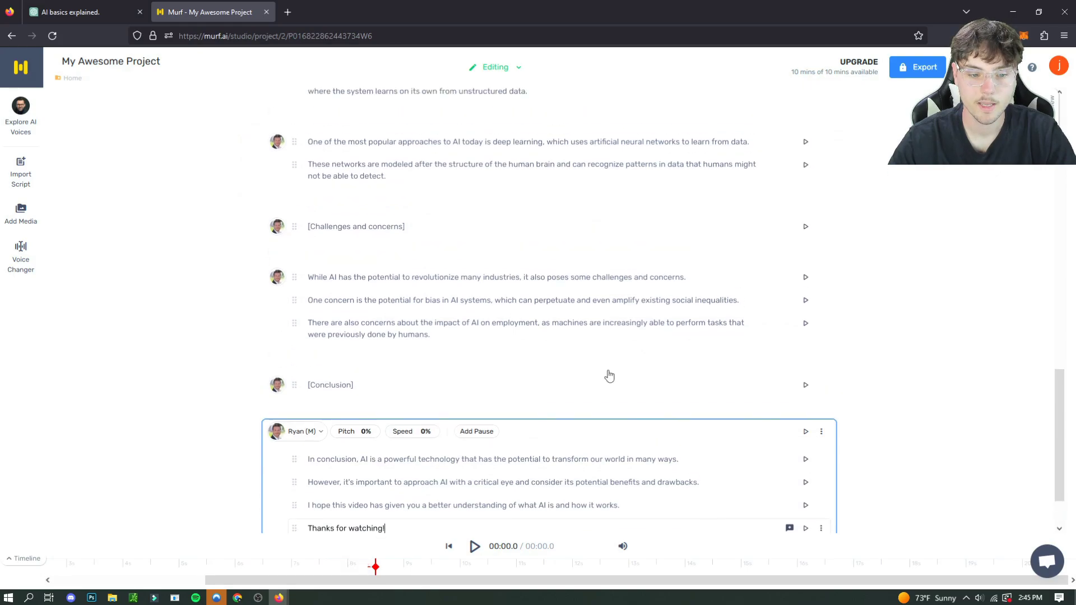
Delete the [How AI works], [Challenges and concerns] and [Conclusion] heading blocks.
scroll(672, 342, "up", 6)
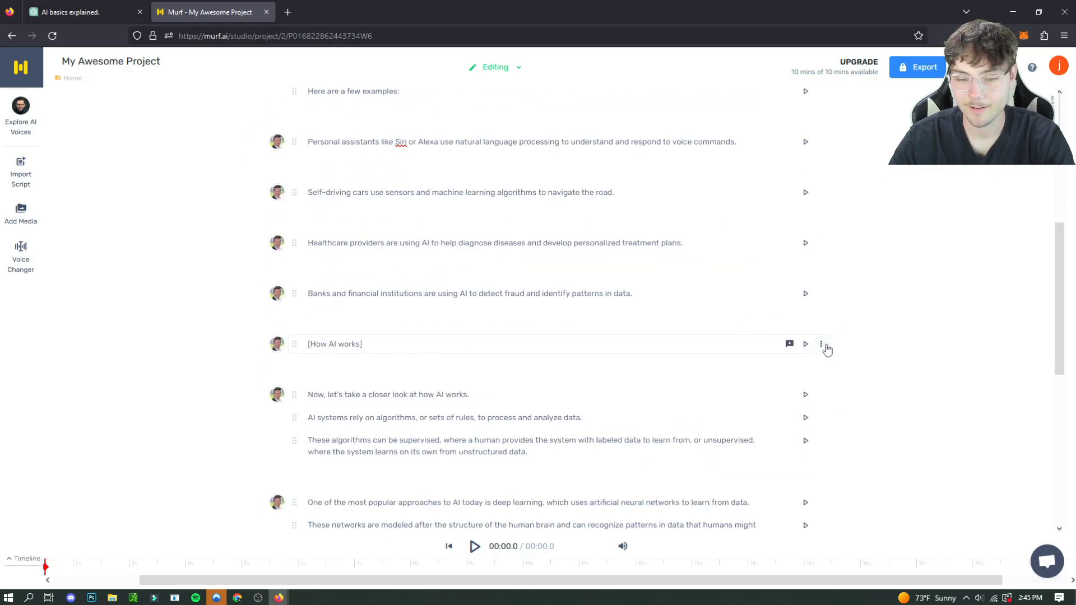
left_click(823, 344)
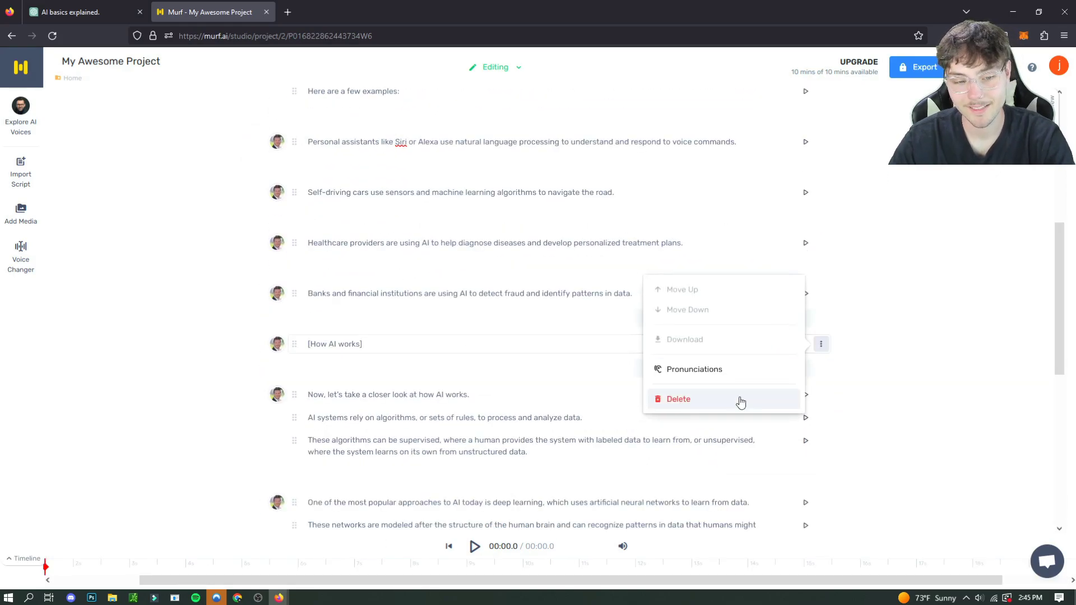
left_click(741, 402)
scroll(482, 354, "down", 3)
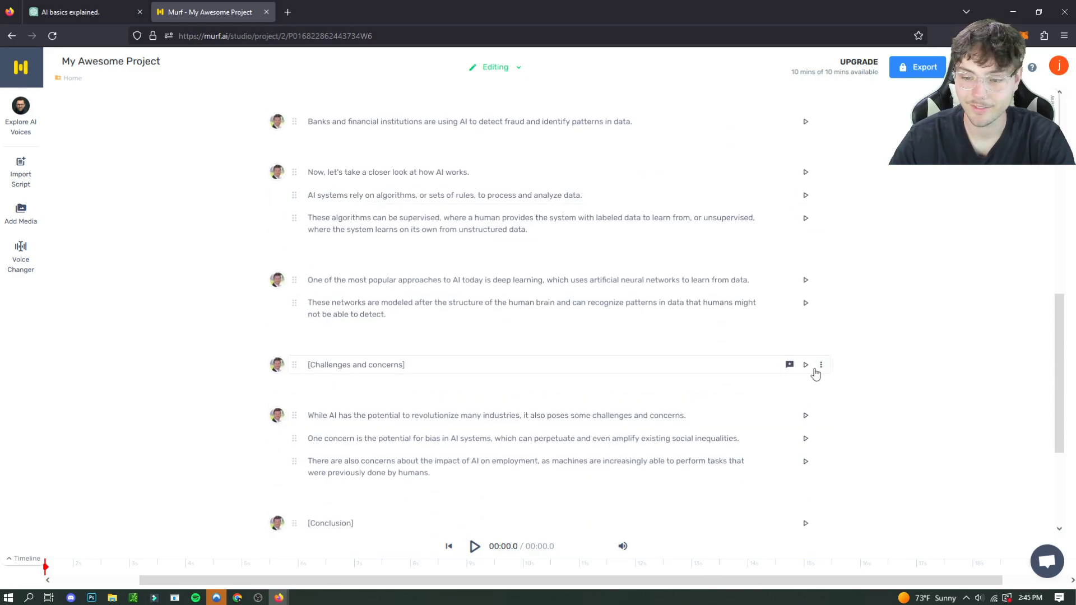
left_click(820, 364)
left_click(737, 420)
scroll(455, 386, "down", 3)
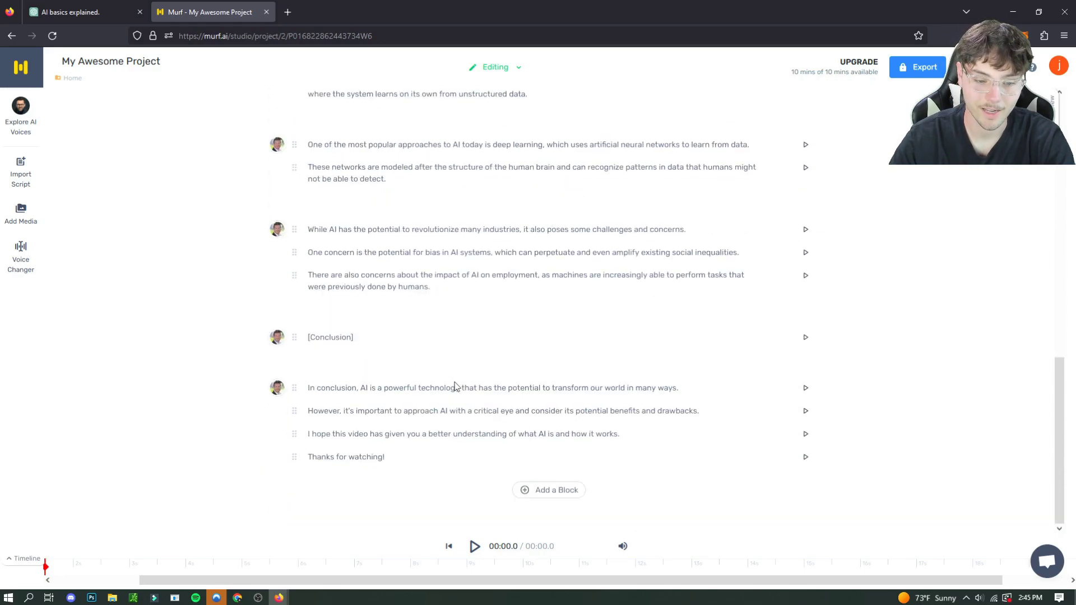
left_click(820, 340)
left_click(668, 389)
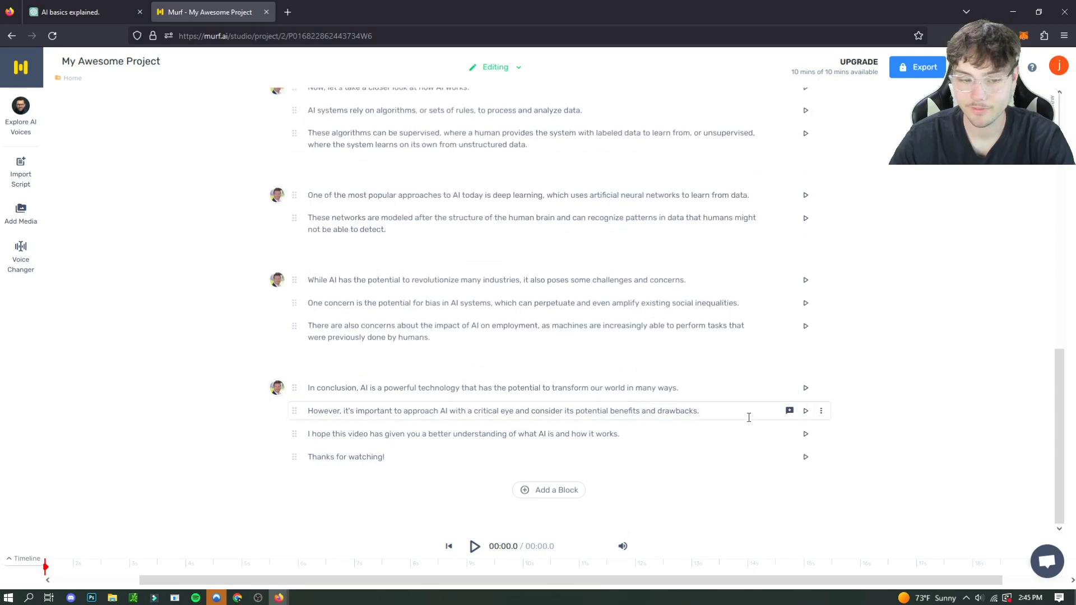
scroll(365, 343, "up", 5)
scroll(365, 343, "up", 2)
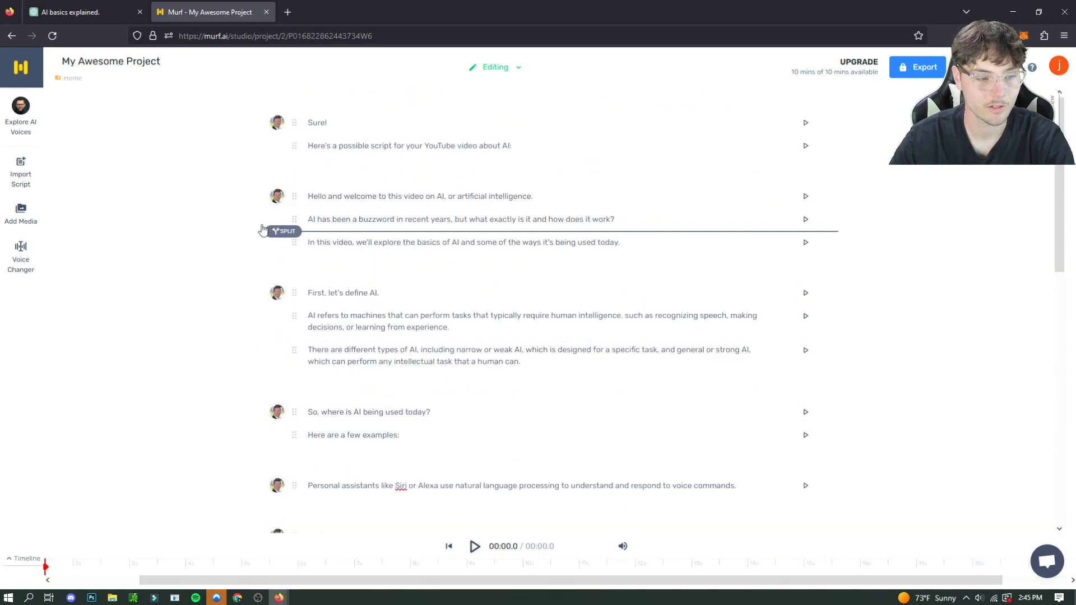
Generate the full script's voiceover, play it and pause around 00:24.
key("space")
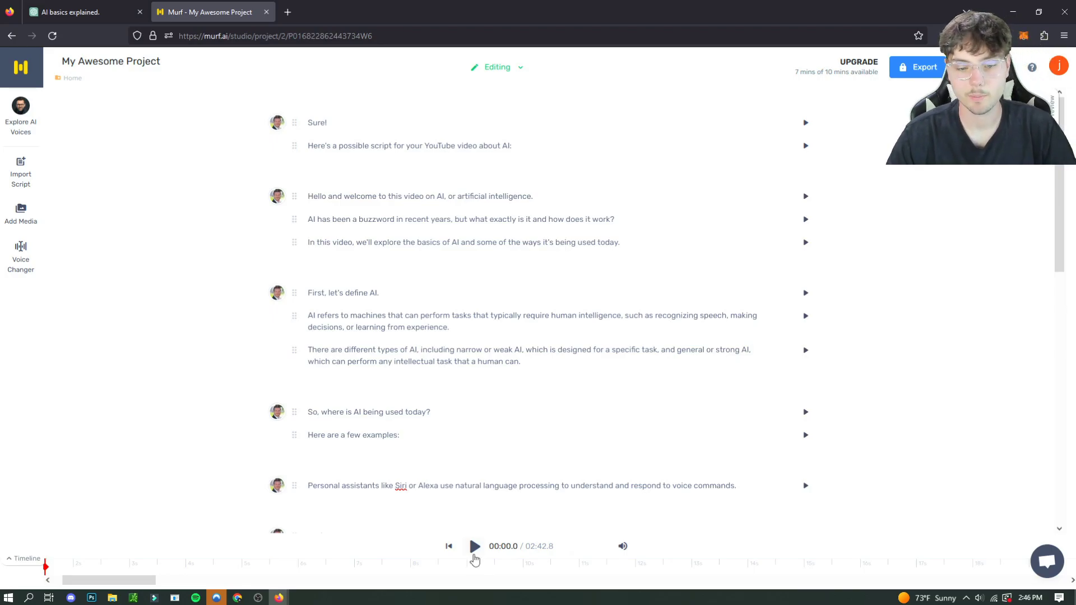
left_click(474, 554)
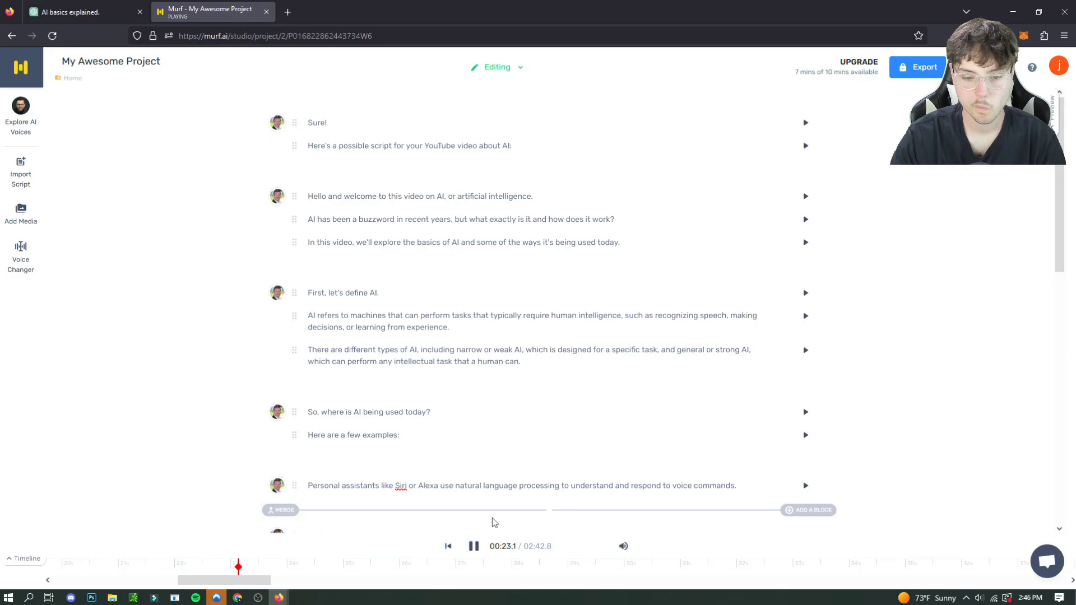
left_click(477, 546)
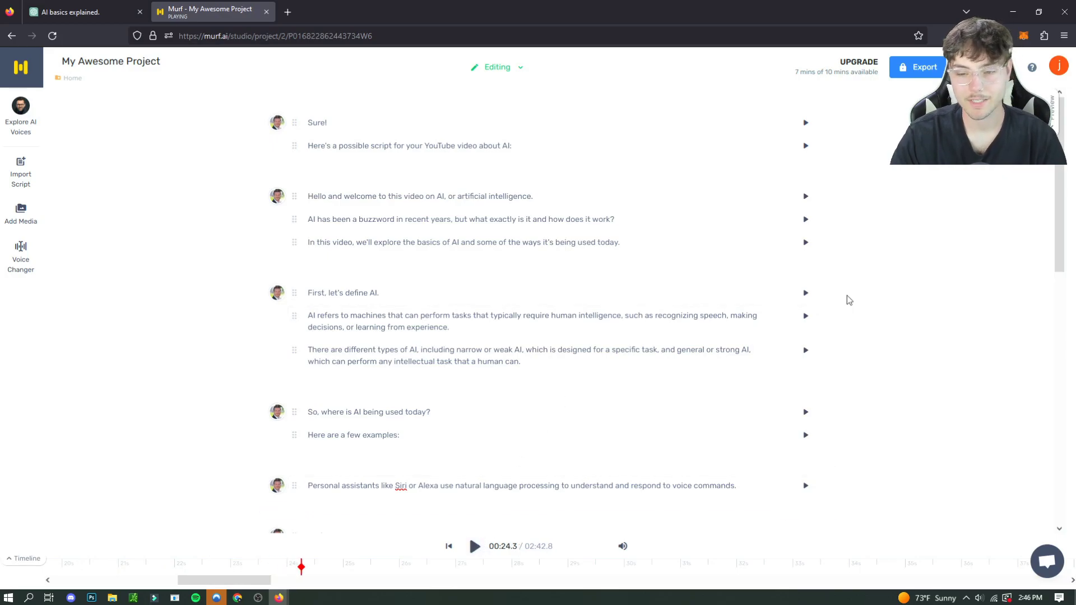
scroll(848, 300, "down", 2)
scroll(858, 339, "down", 3)
scroll(859, 339, "down", 4)
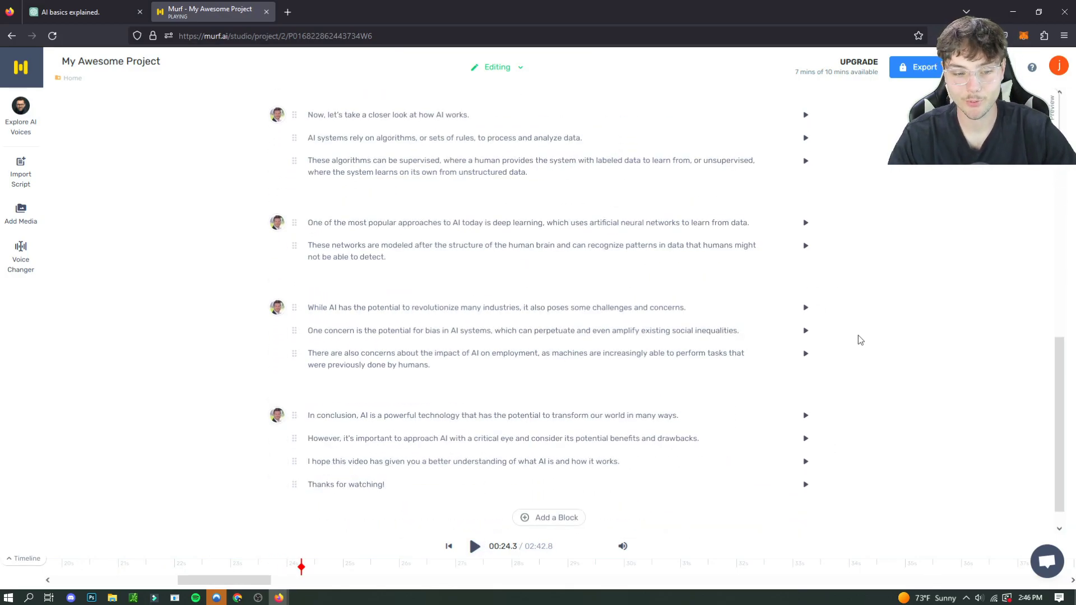
scroll(858, 337, "up", 6)
scroll(638, 302, "up", 3)
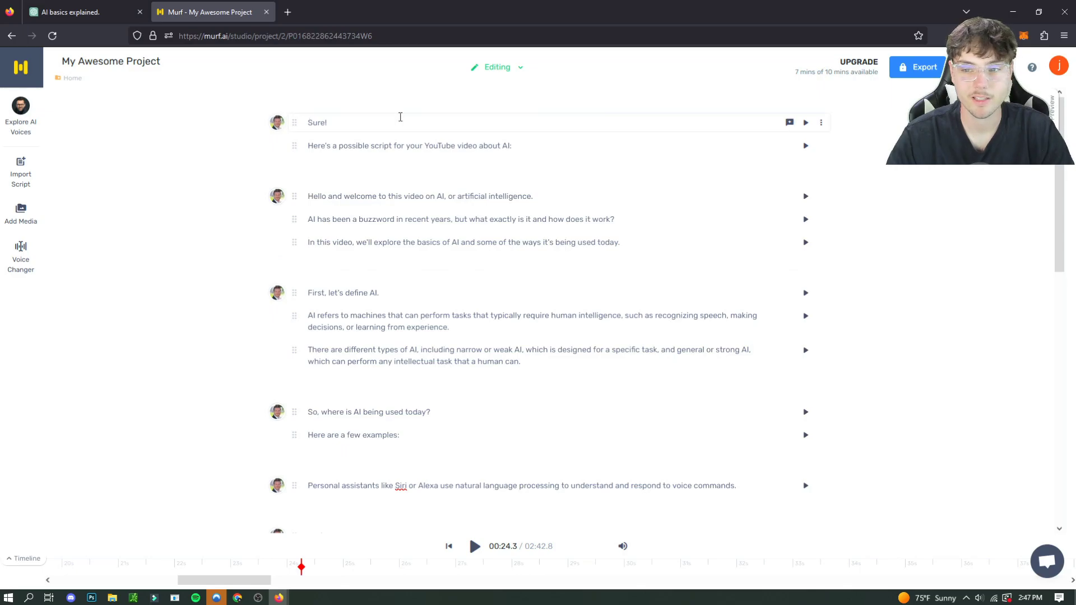
left_click(807, 123)
left_click(820, 122)
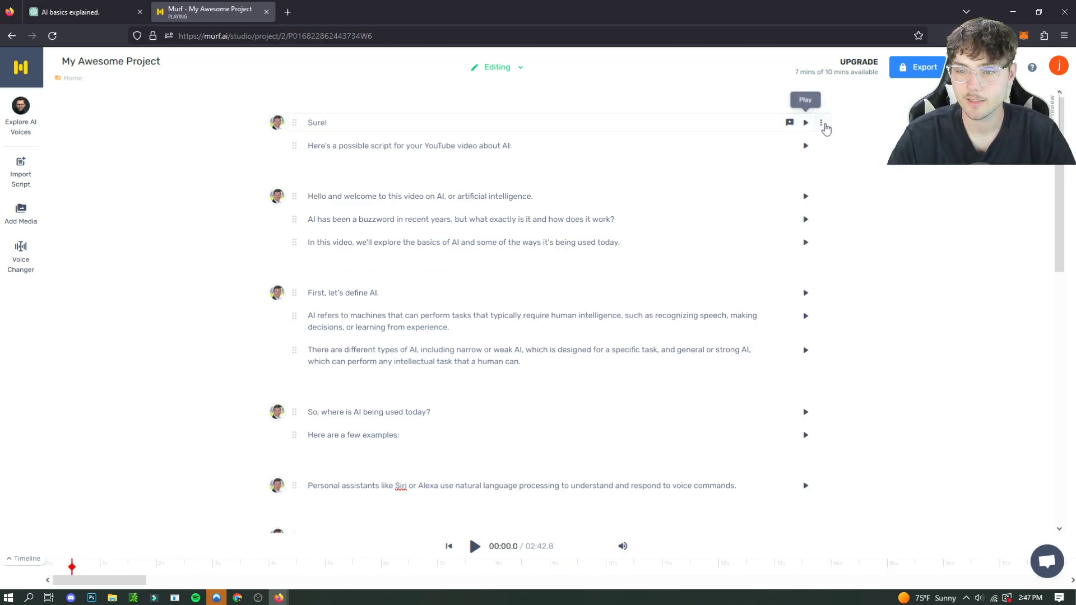
left_click(821, 122)
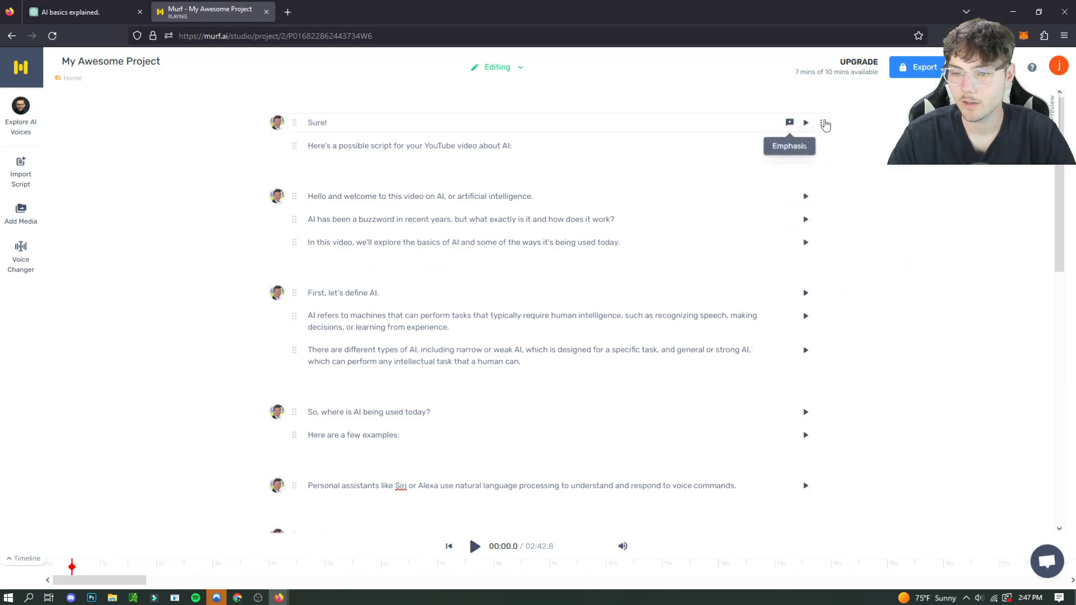
left_click(821, 122)
left_click(790, 235)
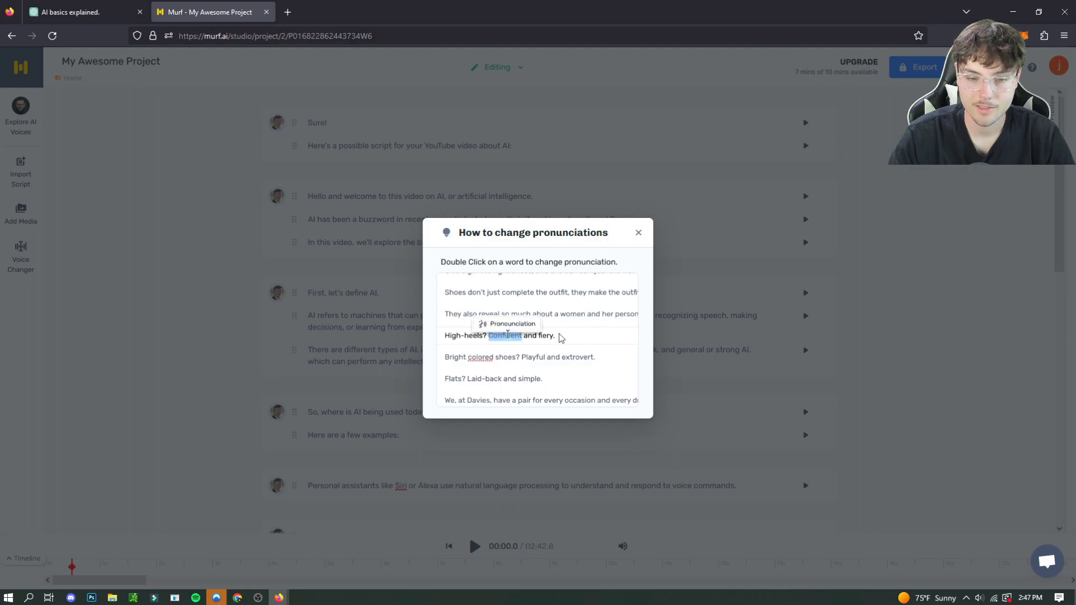
left_click(638, 232)
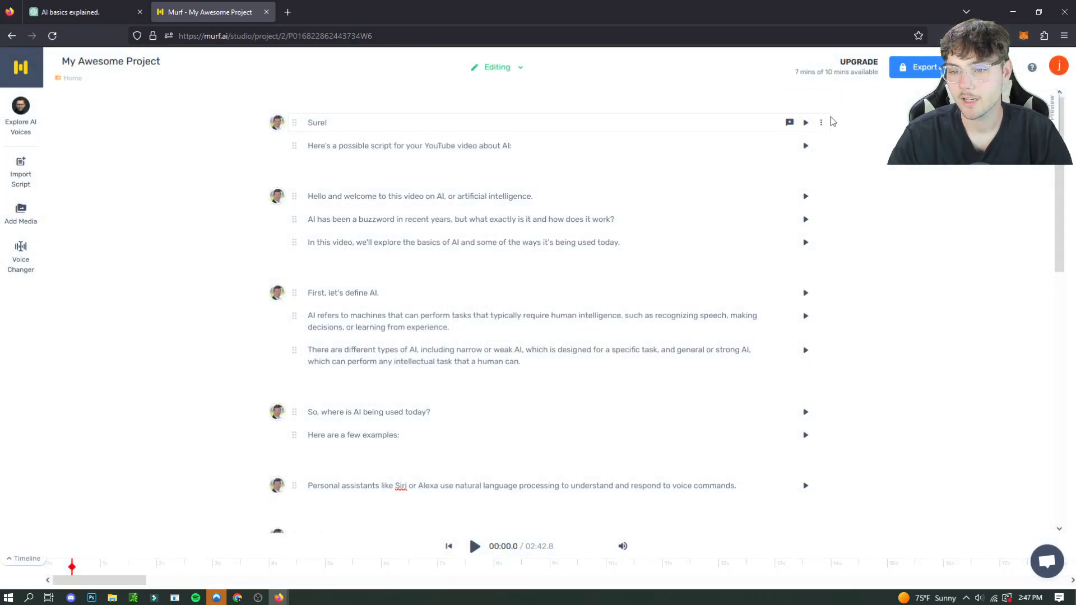
Raise the opening Sure! block's pitch to +18% and speed to +10%.
left_click(663, 120)
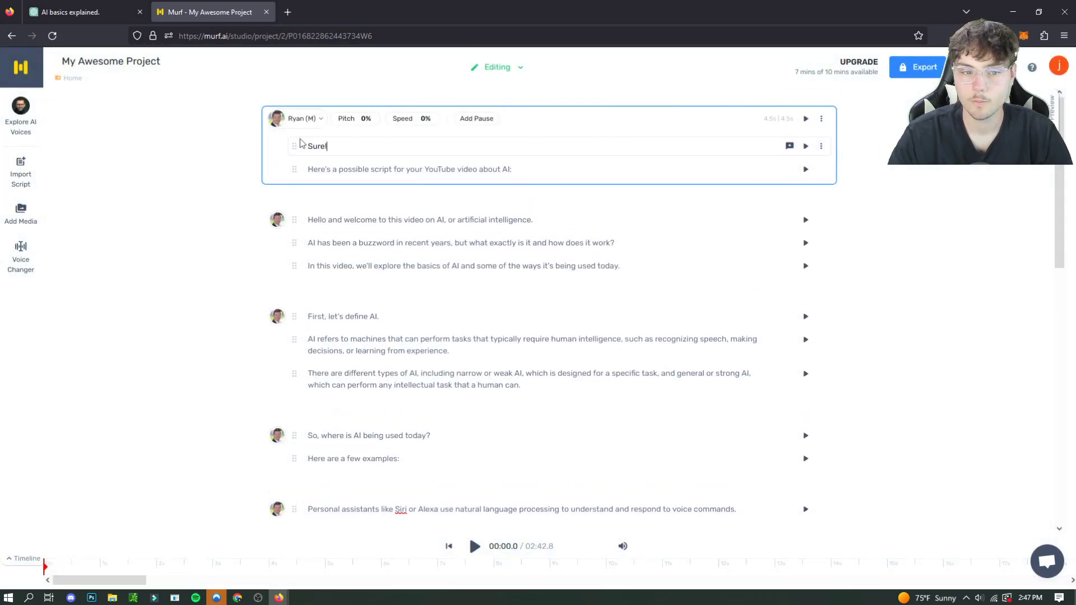
left_click(358, 122)
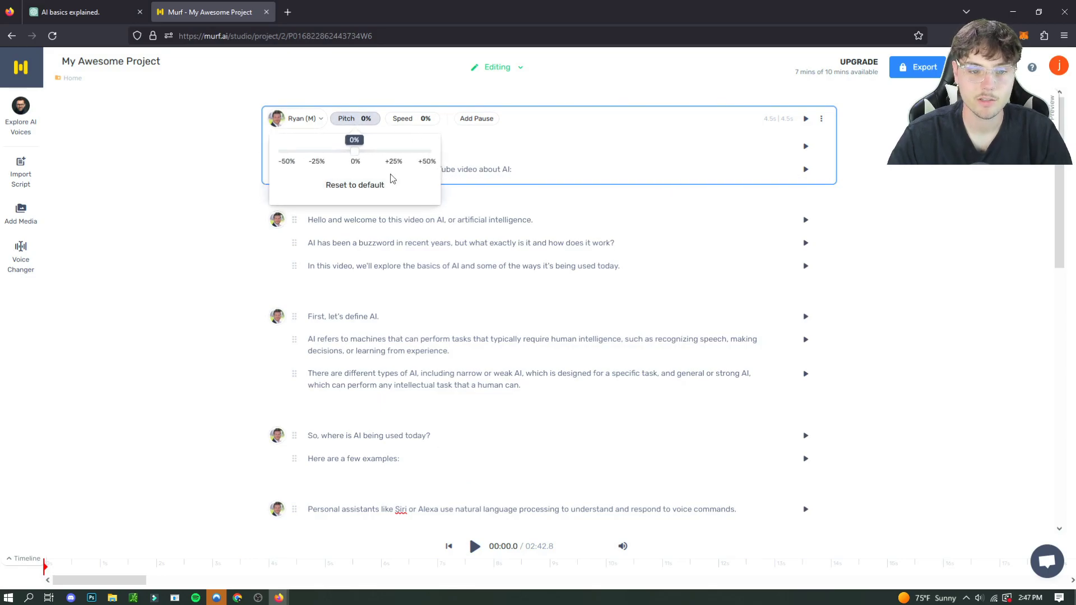
left_click_drag(357, 162, 384, 160)
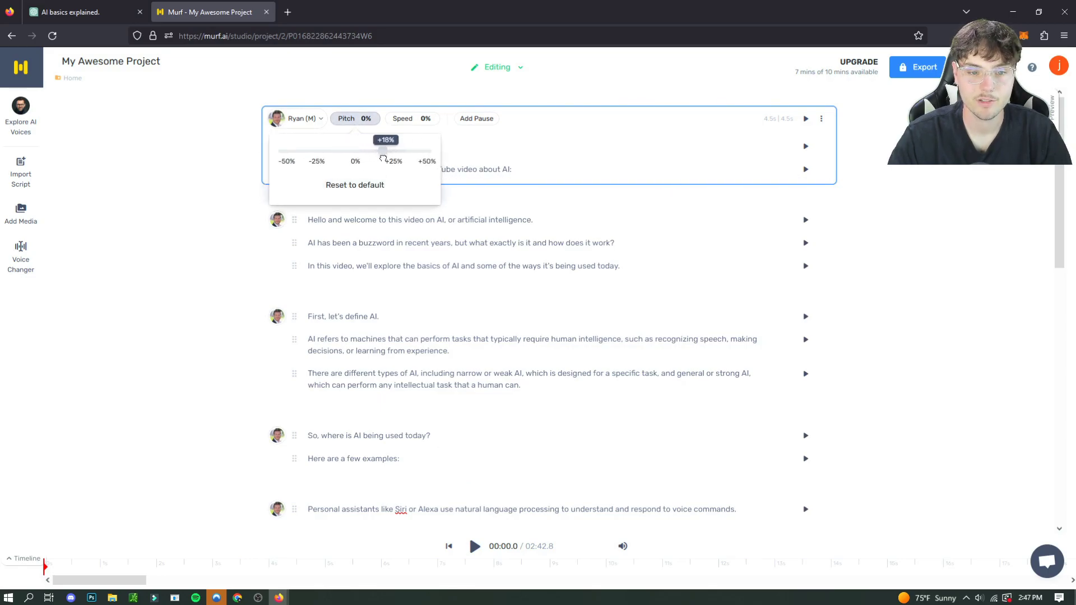
left_click(412, 118)
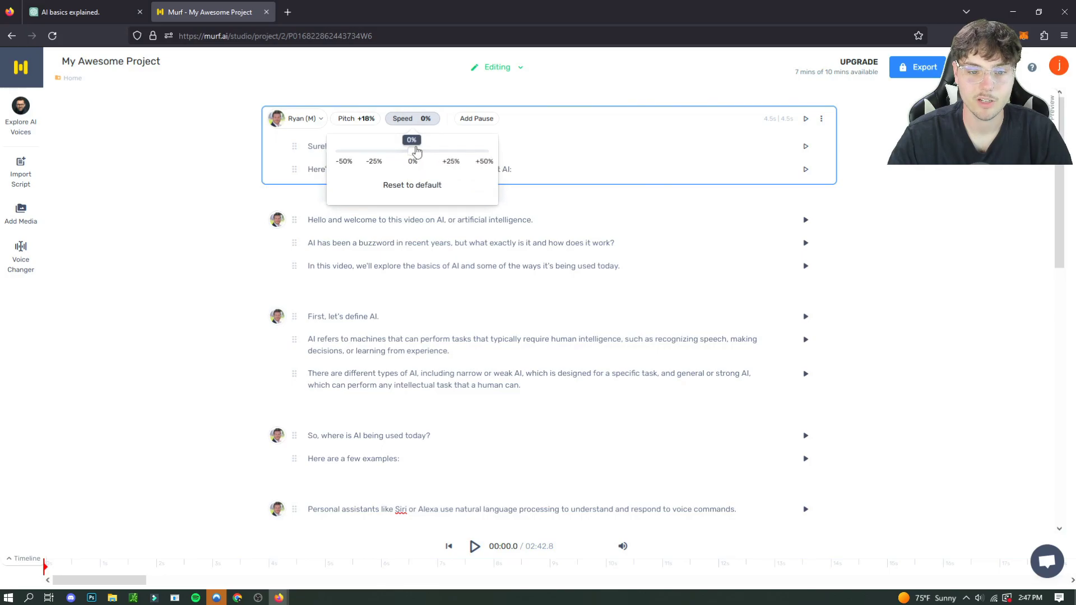
left_click_drag(413, 152, 430, 156)
left_click(560, 95)
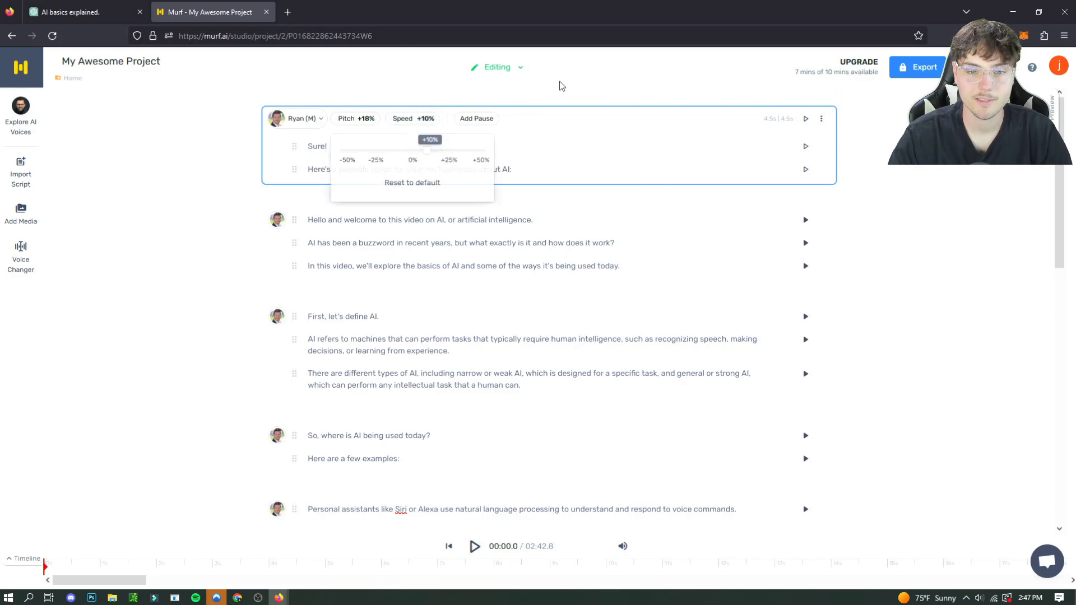
Regenerate the opening block's audio, keeping Ryan as its voice.
left_click(303, 121)
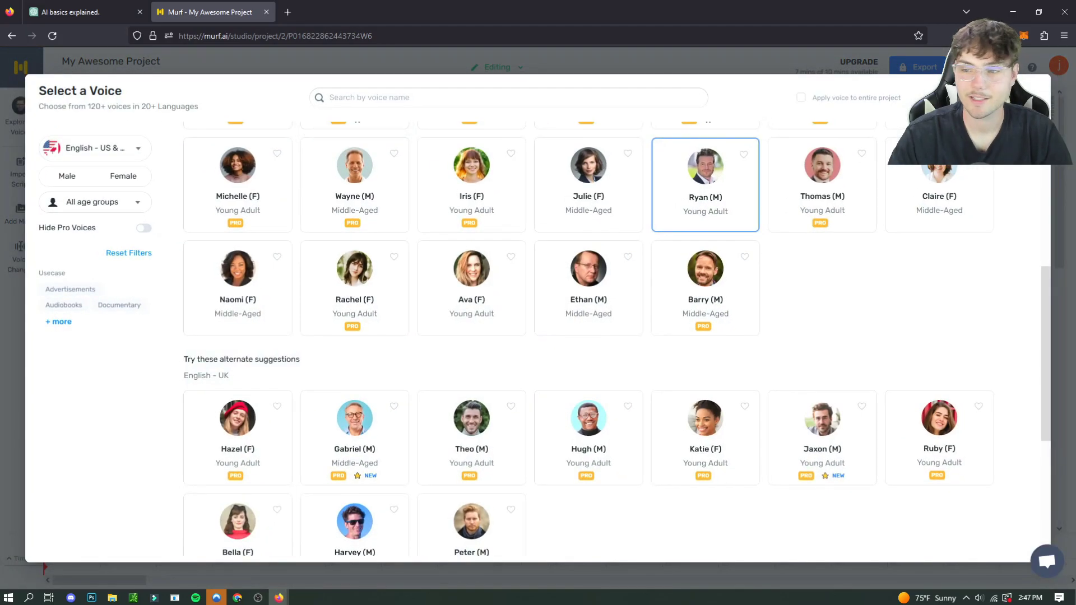
key("Escape")
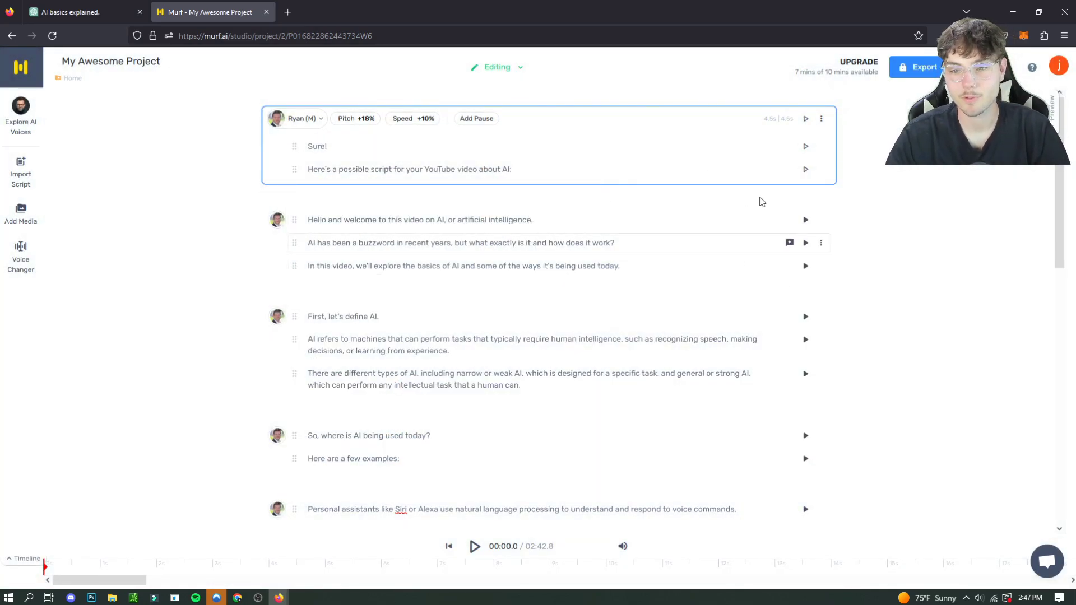
left_click(805, 118)
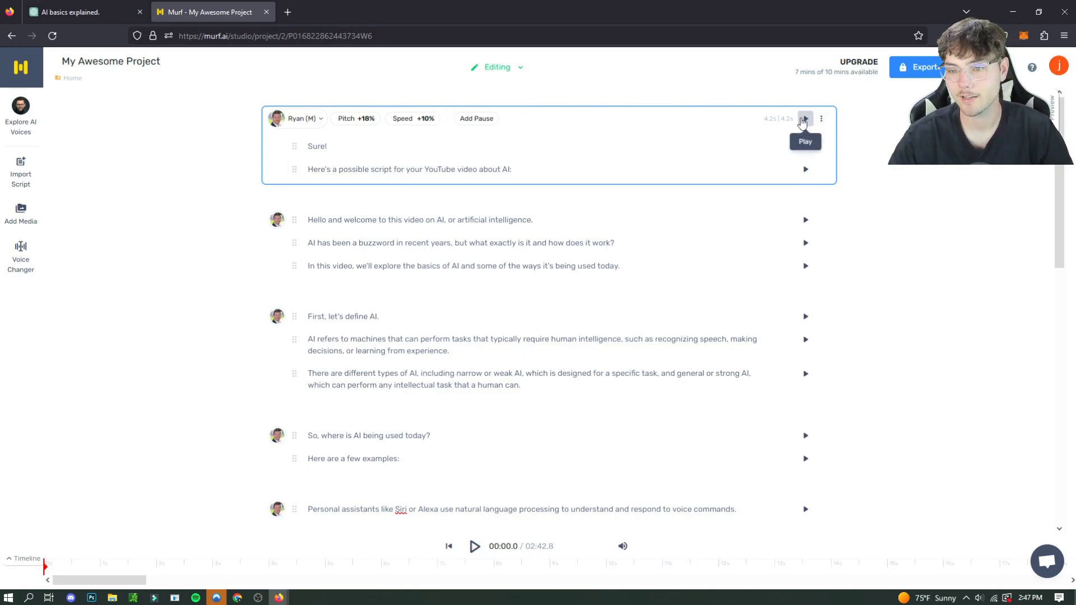
left_click(805, 119)
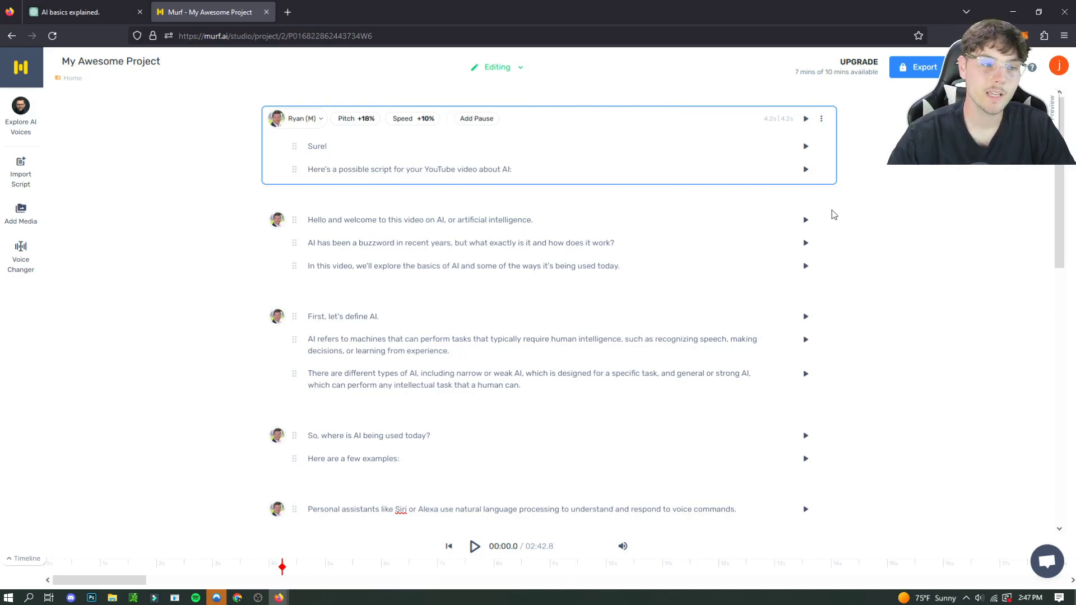
scroll(728, 210, "down", 3)
scroll(696, 208, "up", 3)
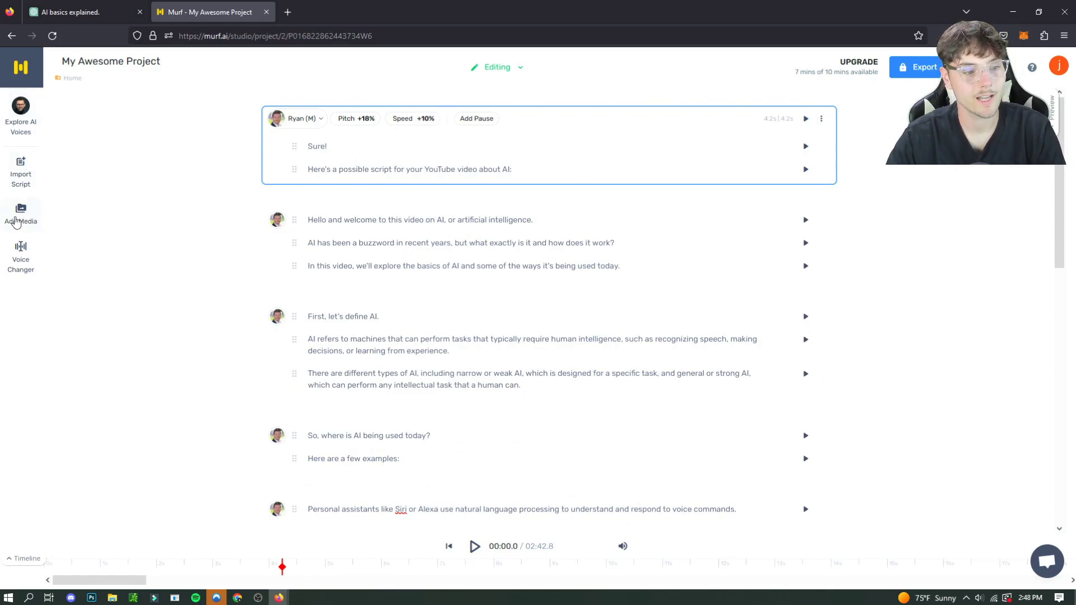
left_click(21, 215)
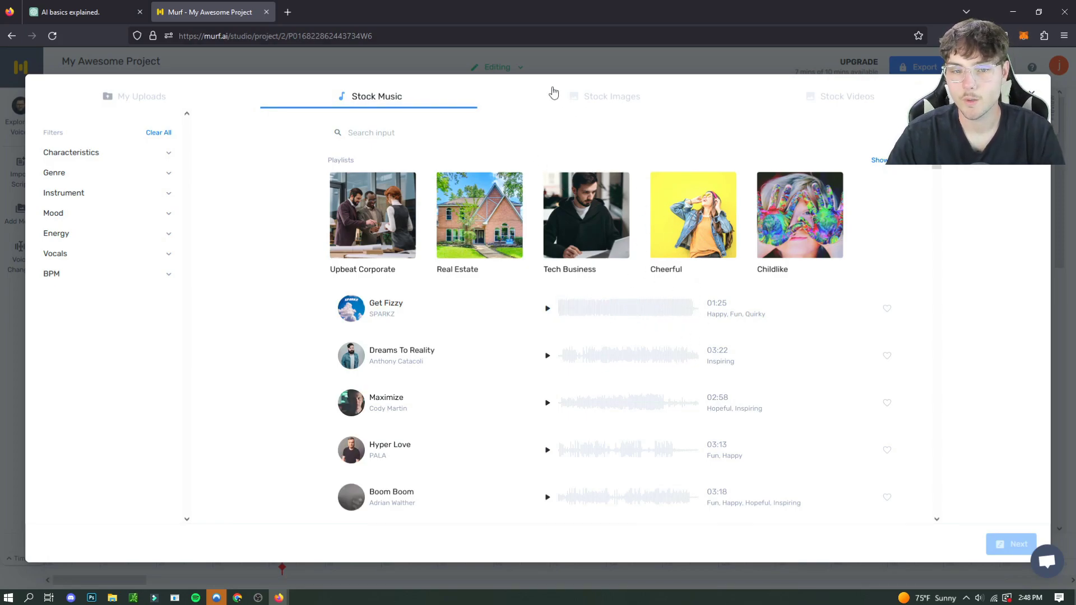
left_click(593, 98)
scroll(676, 316, "down", 5)
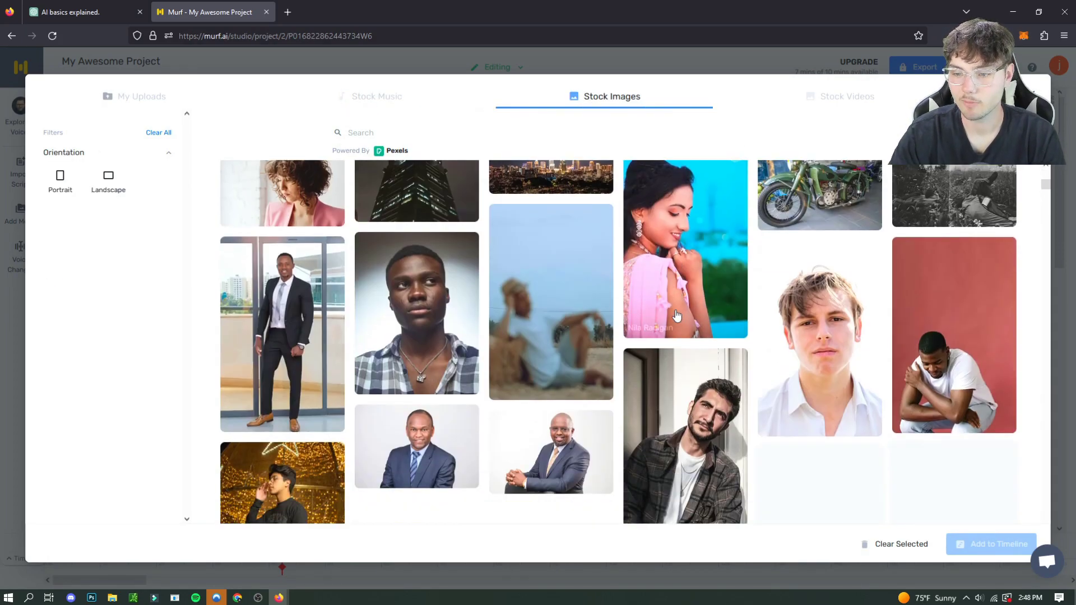
left_click(840, 96)
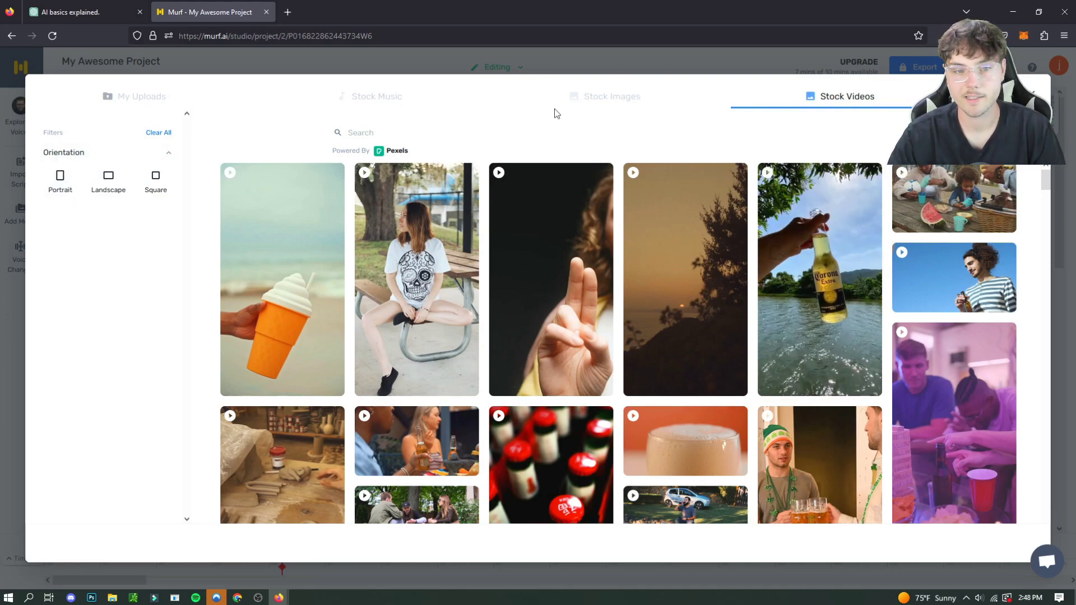
left_click(1031, 84)
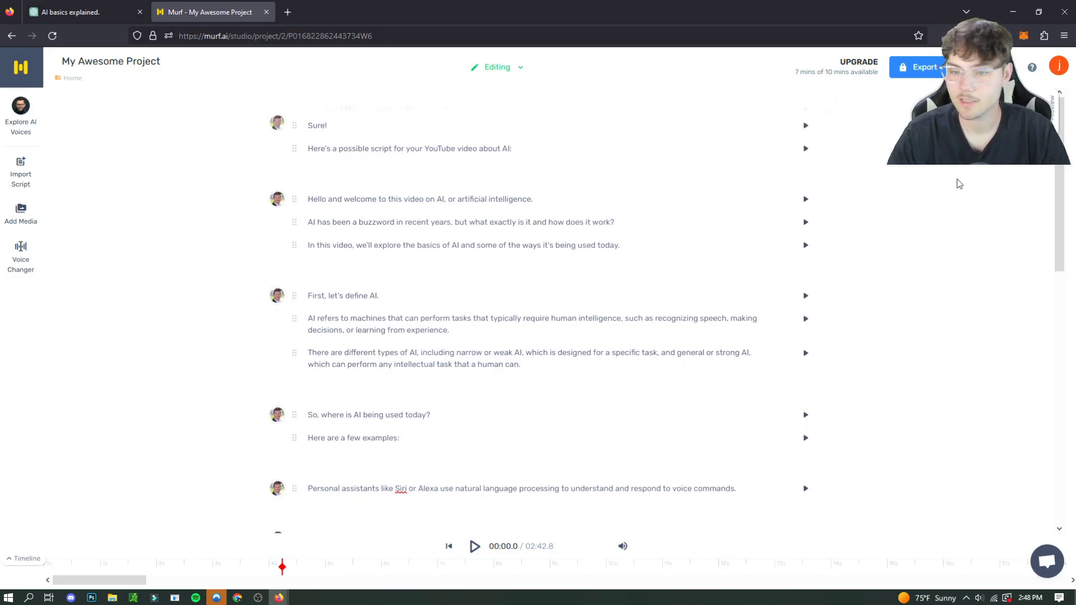
Open the Voice Changer panel and close it again.
scroll(924, 224, "down", 5)
scroll(907, 241, "down", 5)
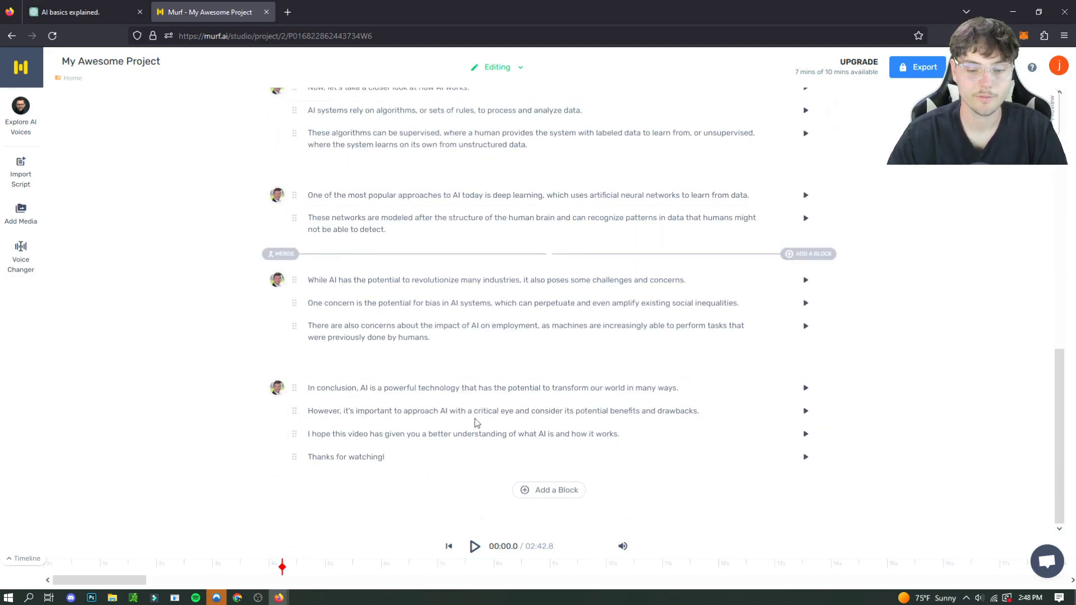
scroll(448, 296, "up", 3)
scroll(460, 252, "up", 5)
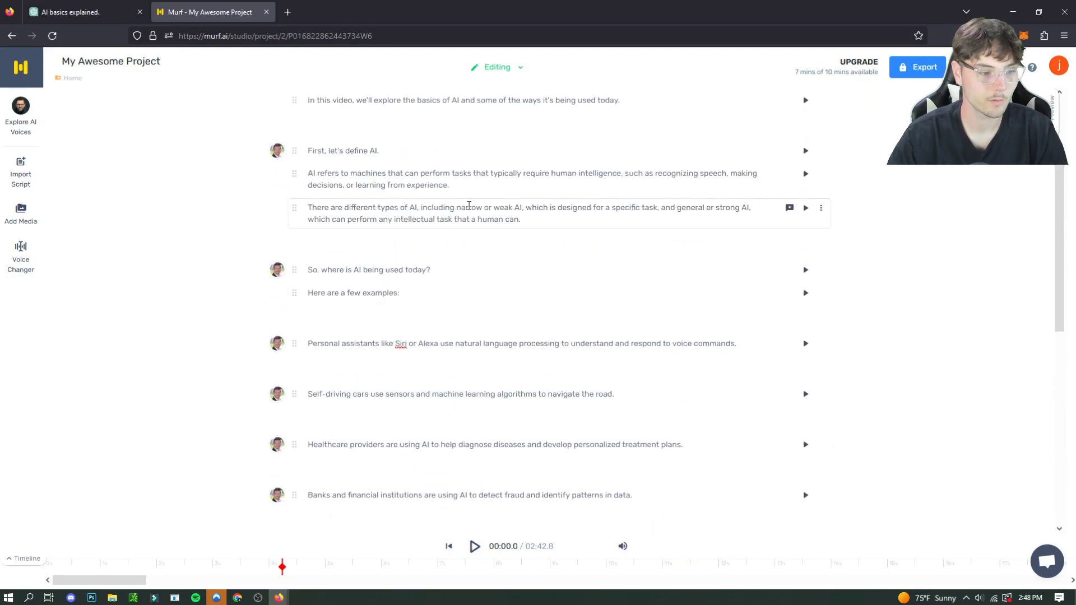
left_click(16, 266)
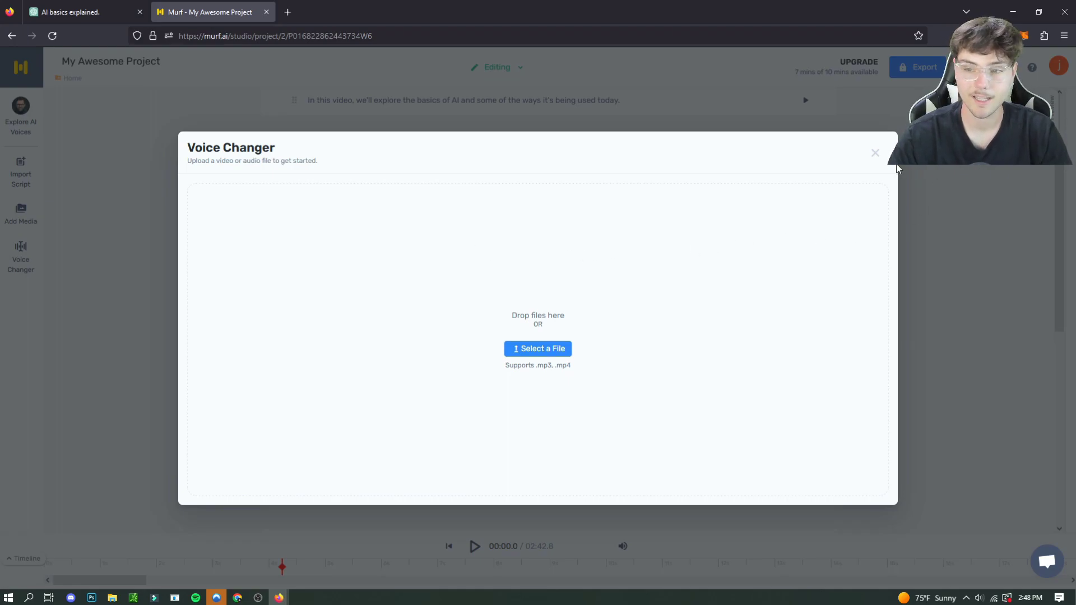
left_click(873, 152)
Try downloading the audio via Export, which opens Murf's pricing page.
scroll(976, 225, "down", 5)
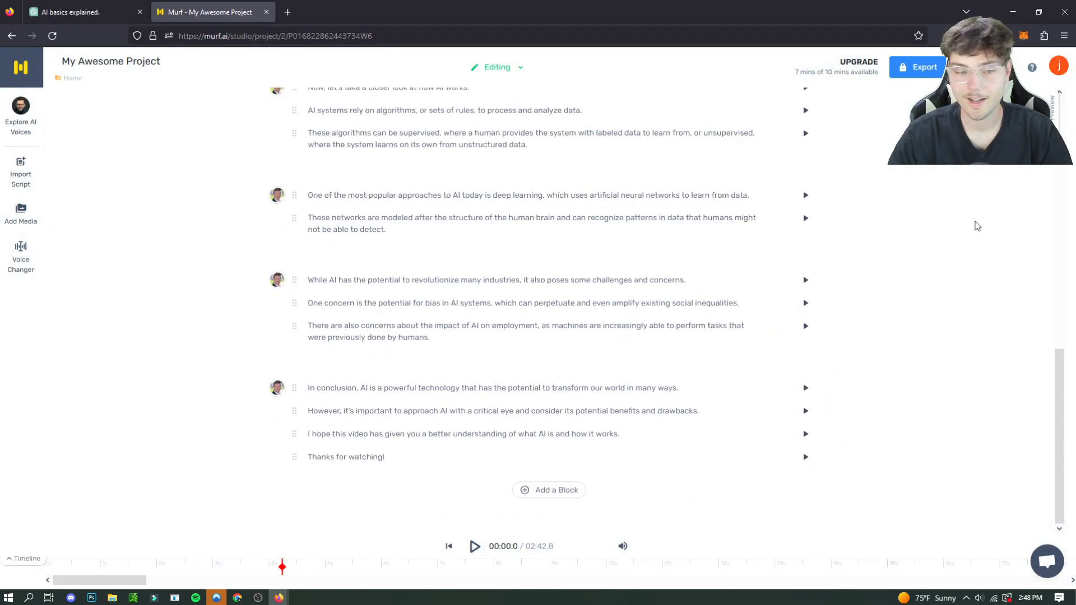
scroll(936, 211, "up", 15)
scroll(936, 211, "up", 2)
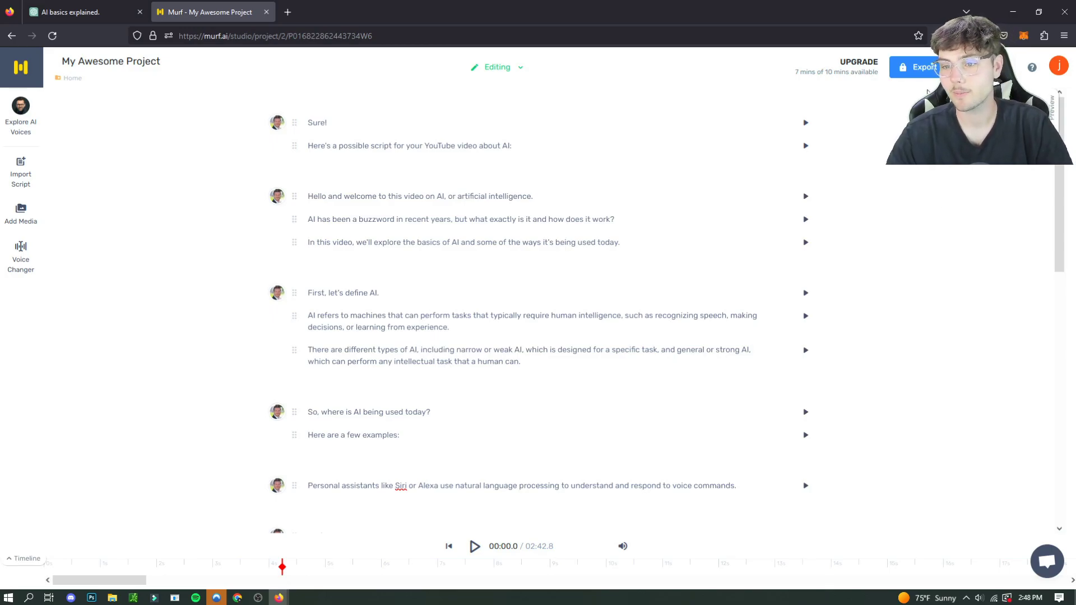
left_click(930, 67)
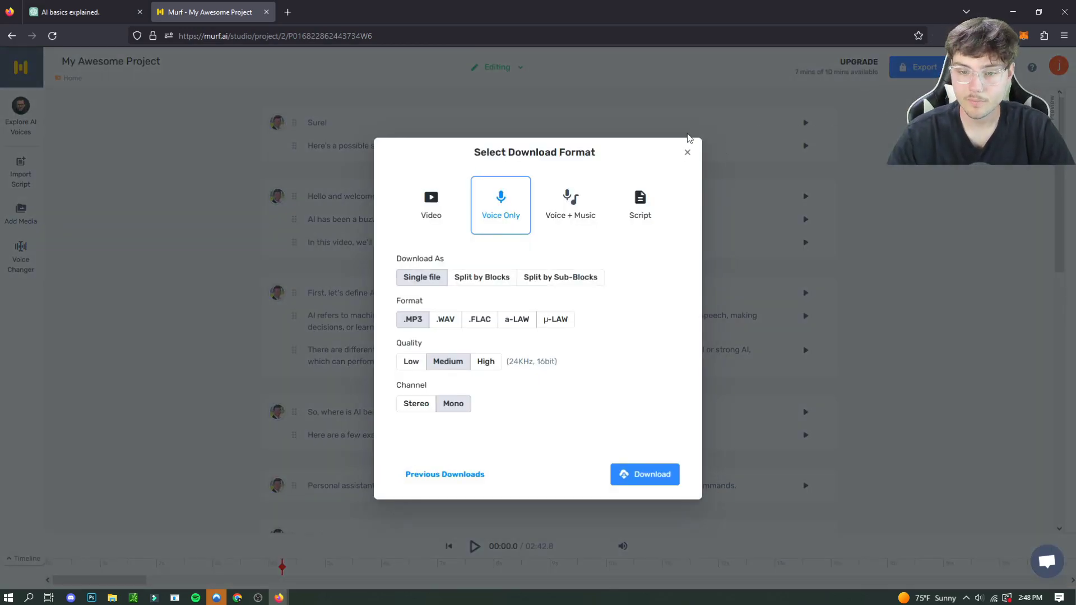
left_click(852, 65)
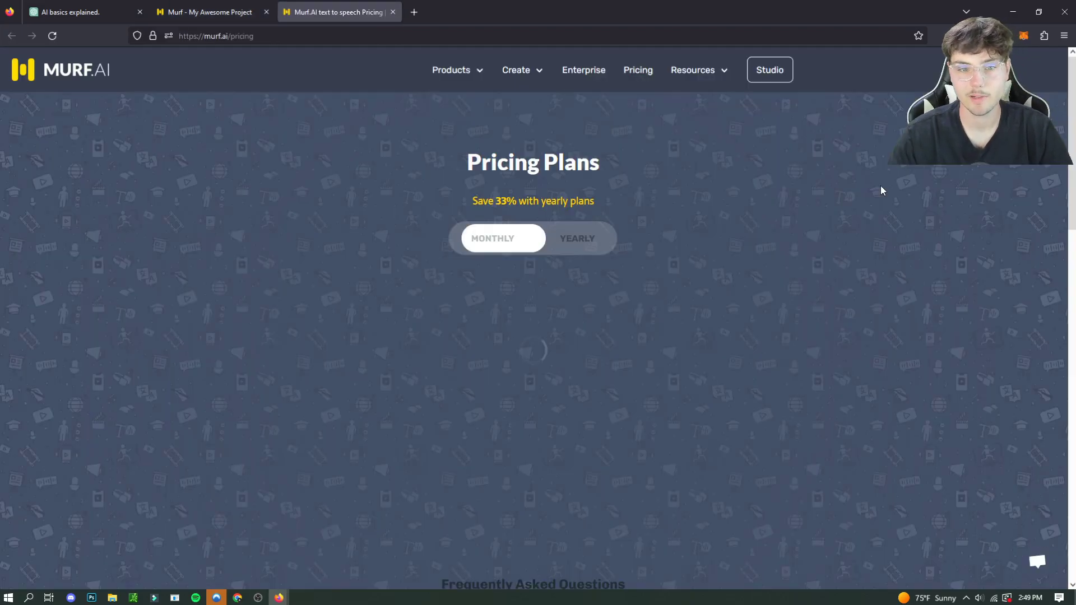
Scroll through the pricing cards and close the pricing tab.
scroll(807, 197, "down", 2)
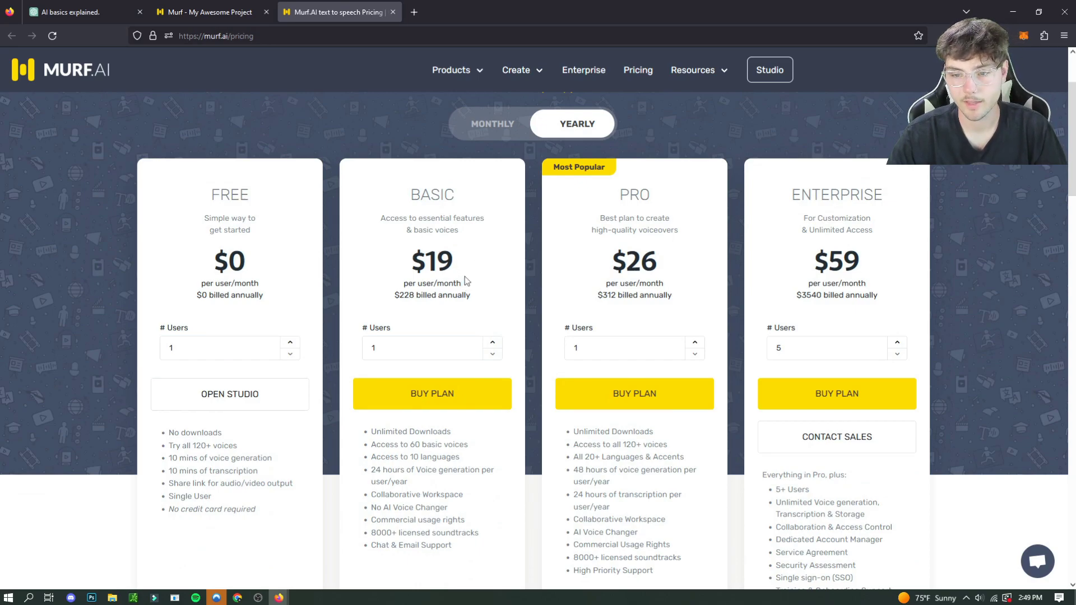
scroll(465, 277, "up", 2)
scroll(451, 373, "down", 3)
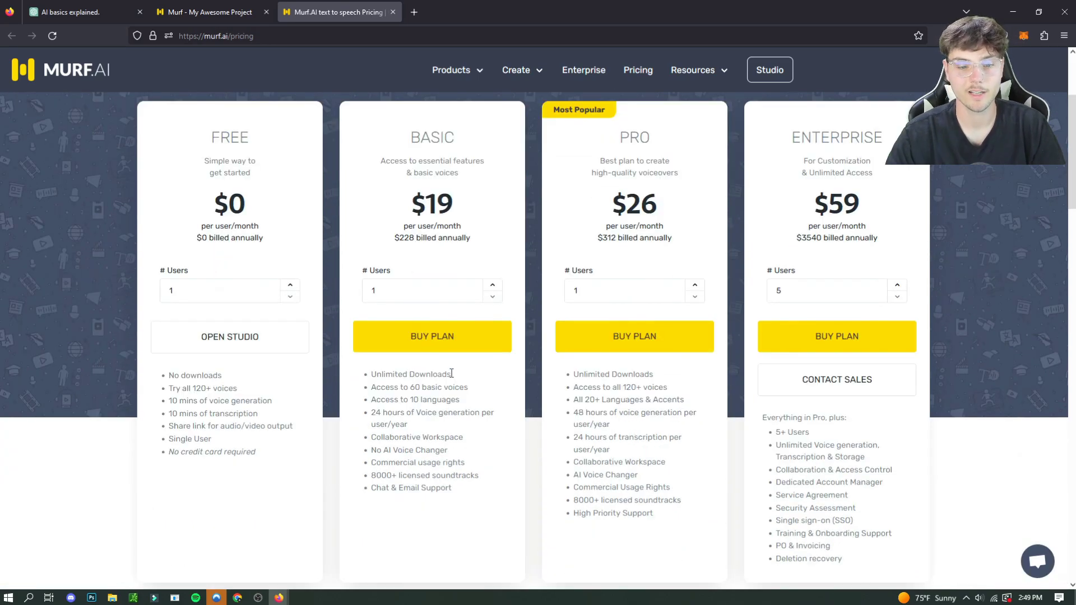
left_click(393, 12)
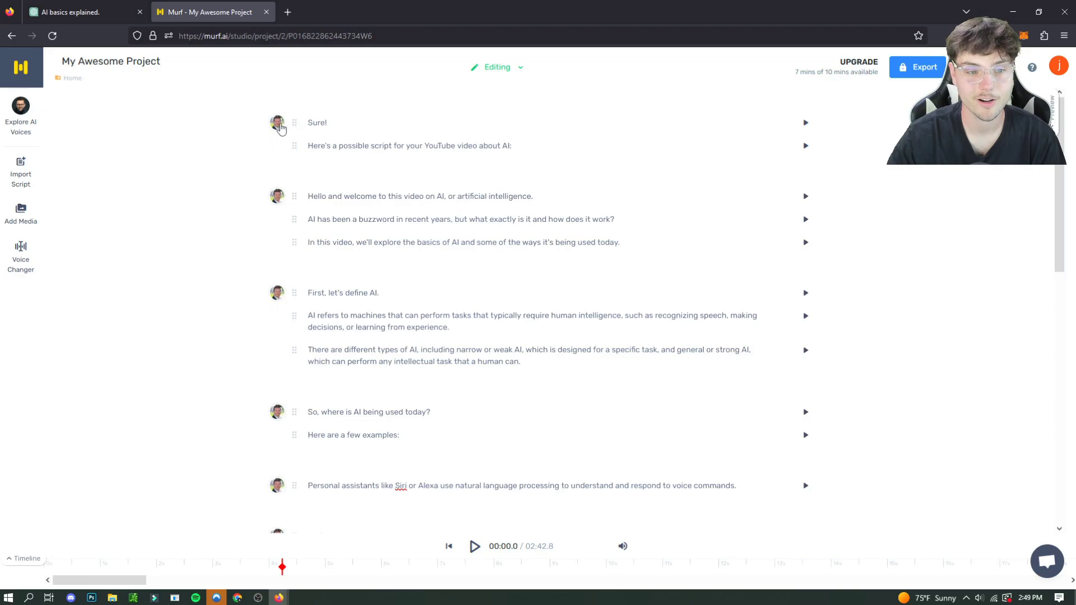
Switch the opening block to the free voice Julie (F) and preview it.
left_click(278, 125)
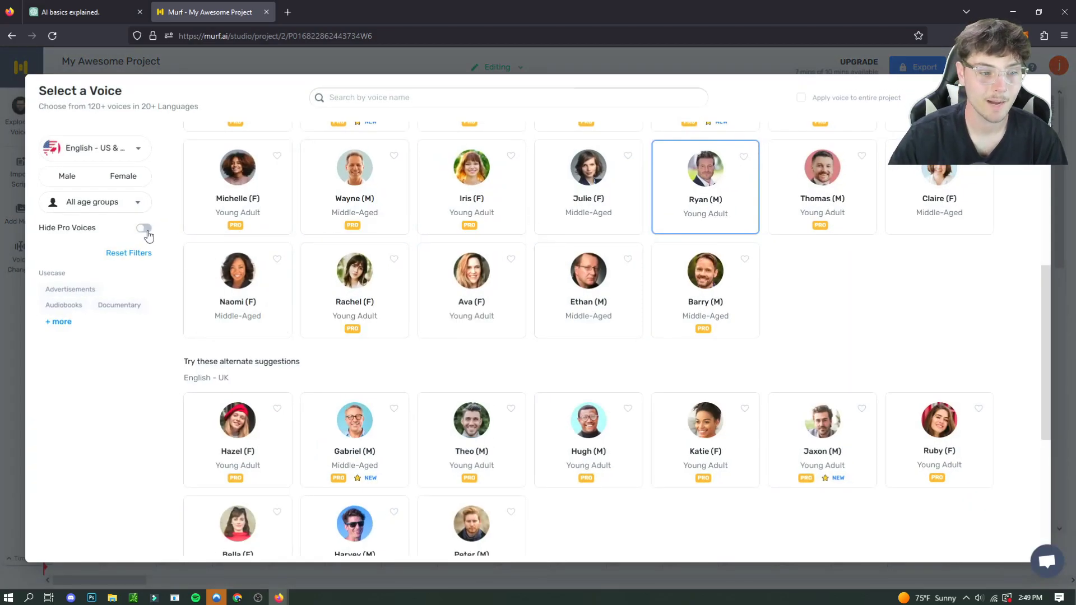
left_click(144, 229)
mouse_move(472, 186)
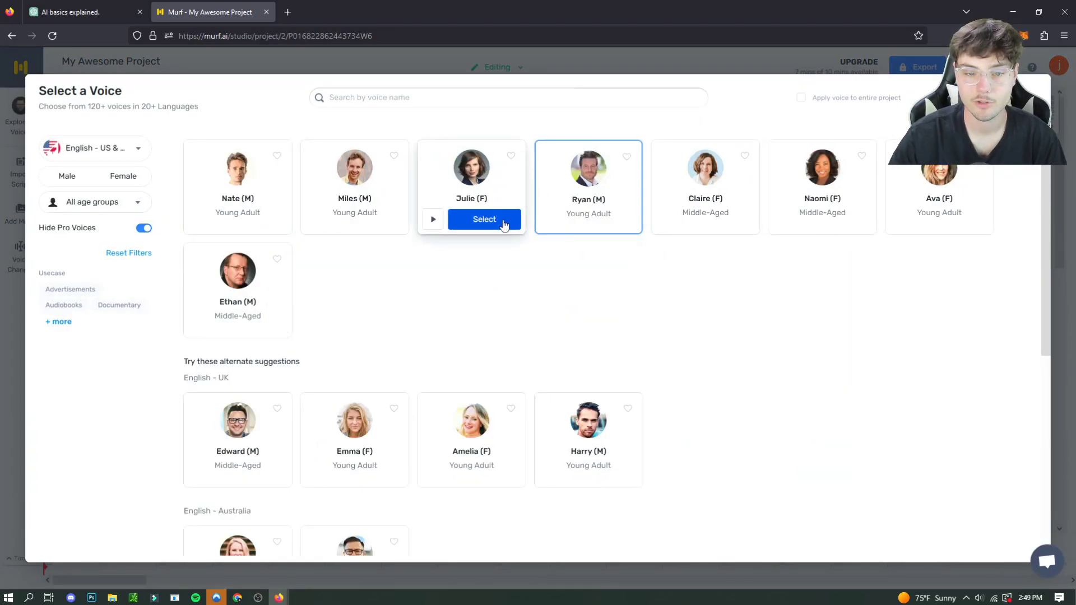
left_click(503, 222)
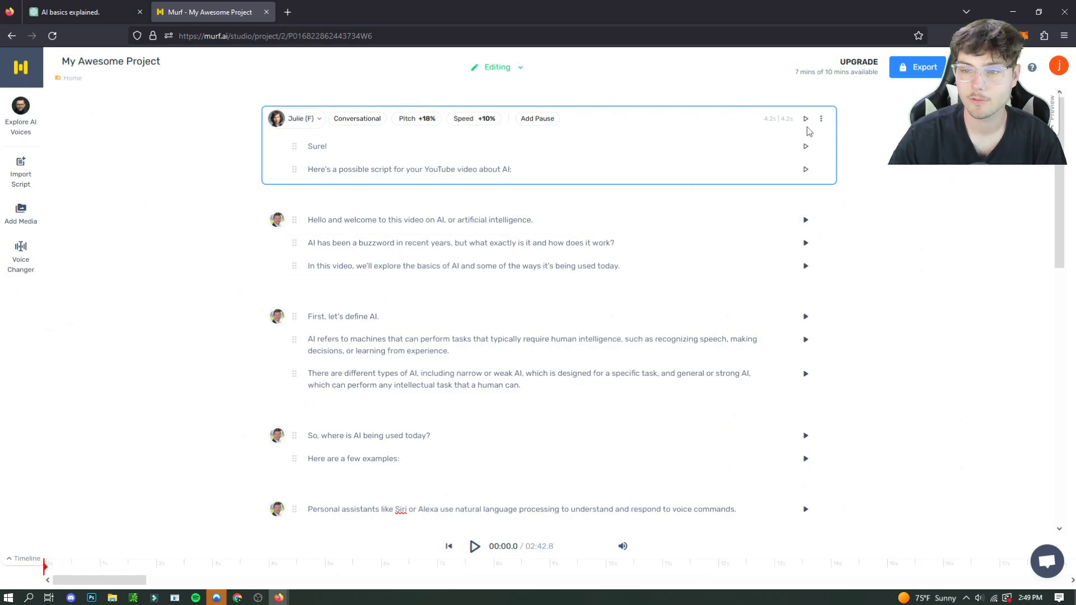
left_click(805, 119)
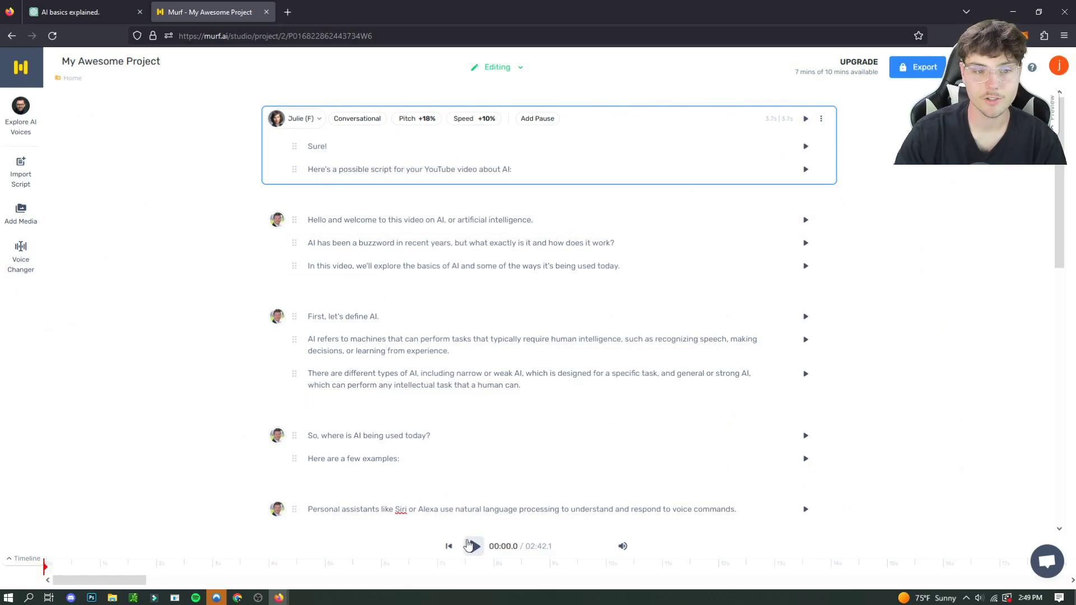
left_click(470, 546)
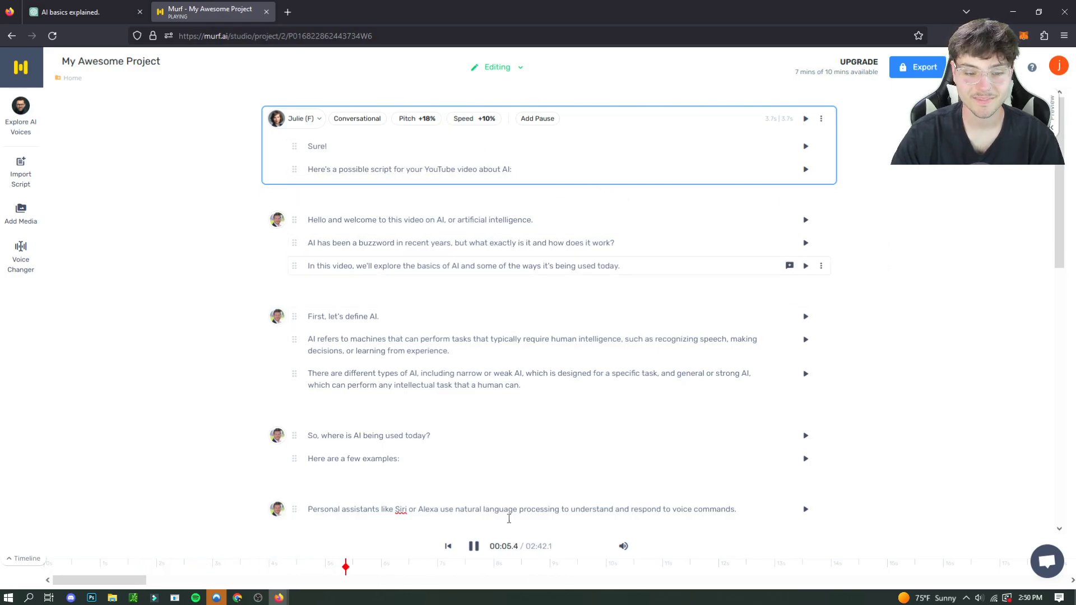
left_click(474, 546)
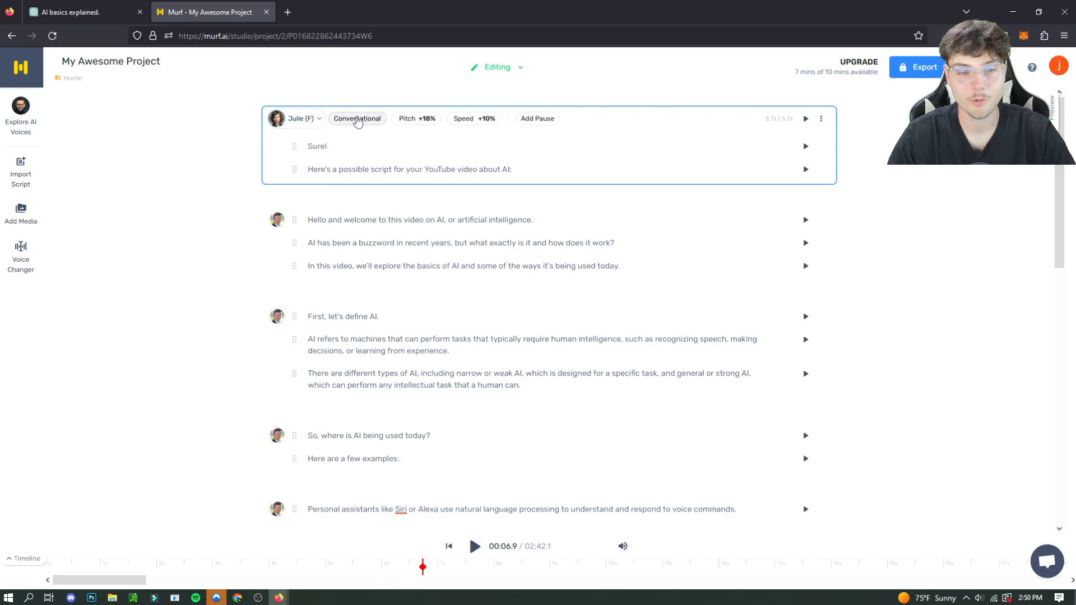
Lower the opening block's pitch to -3%, leaving speed at +10%.
left_click(411, 120)
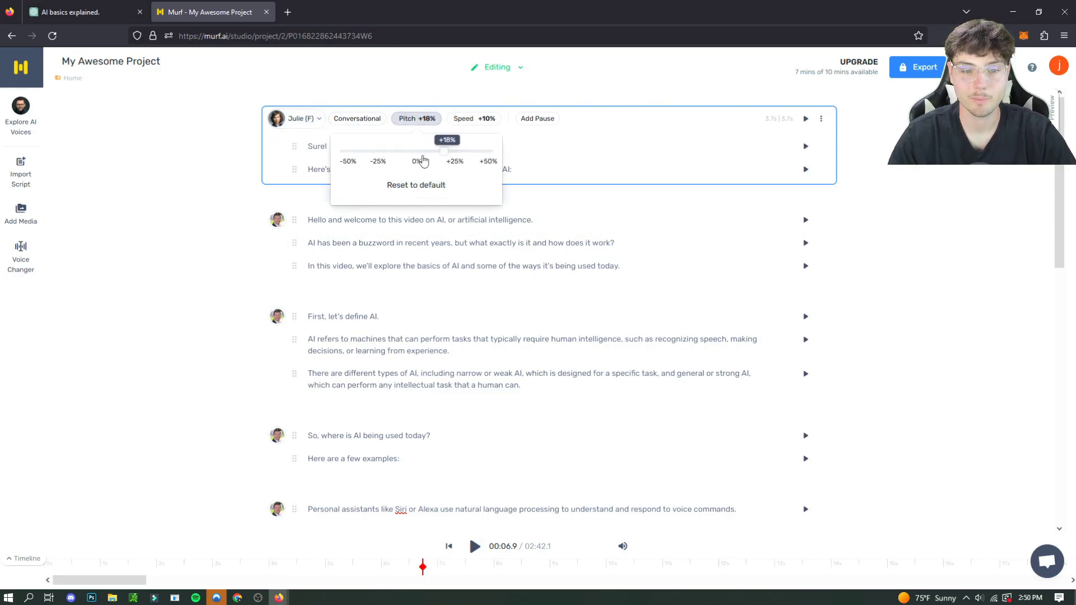
left_click(421, 152)
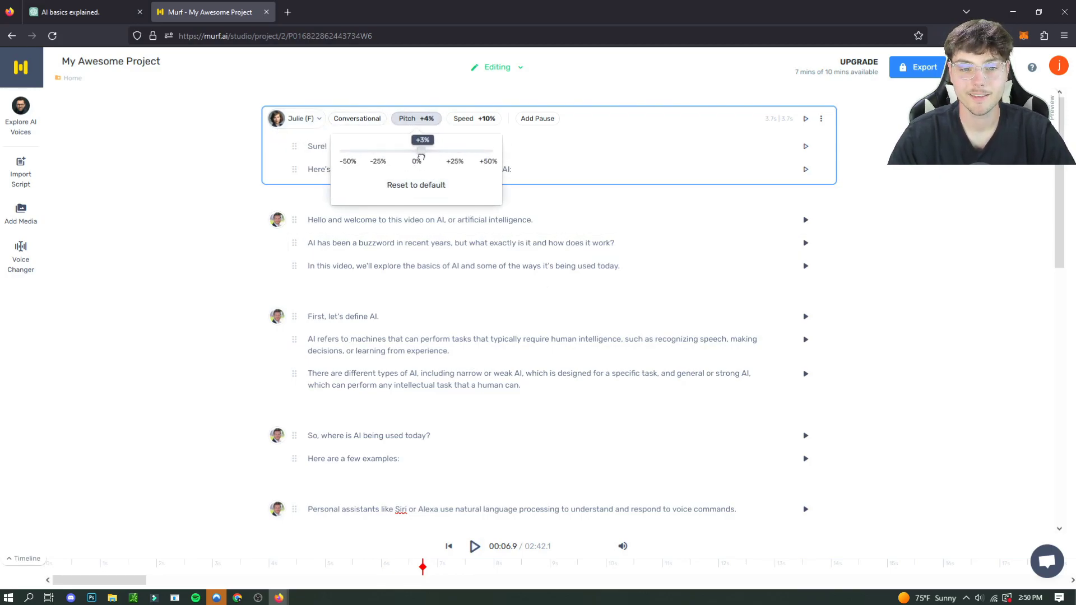
left_click_drag(421, 157, 410, 157)
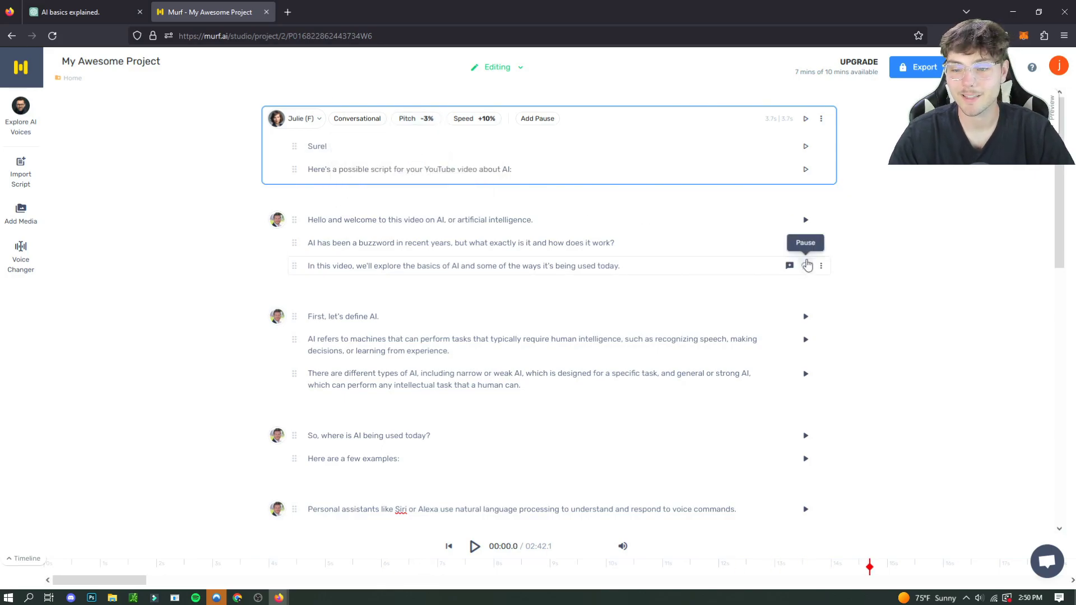
scroll(473, 269, "down", 5)
scroll(474, 269, "down", 6)
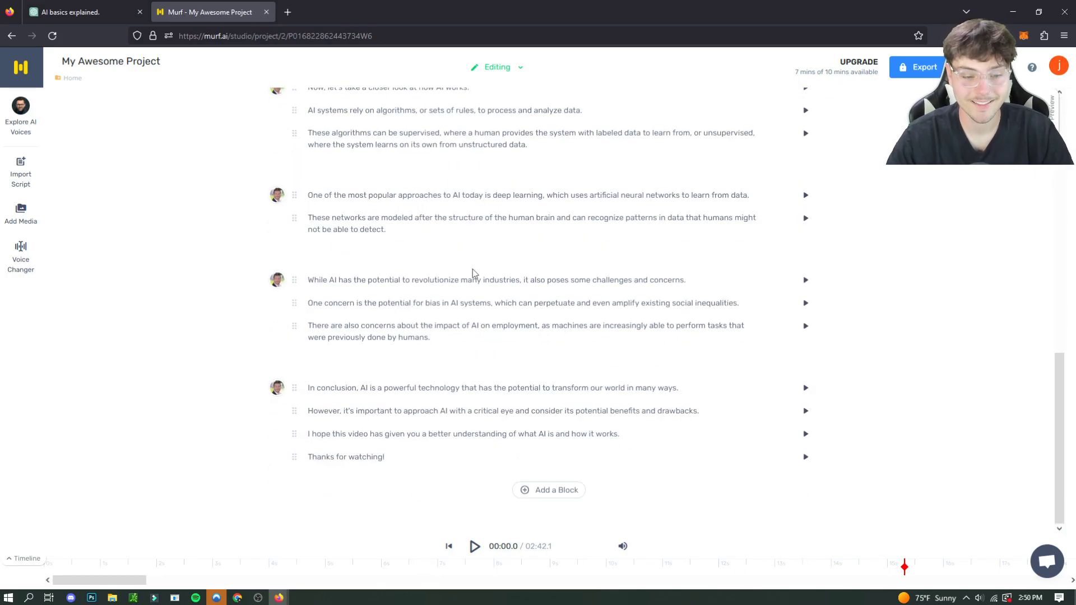
scroll(473, 272, "up", 15)
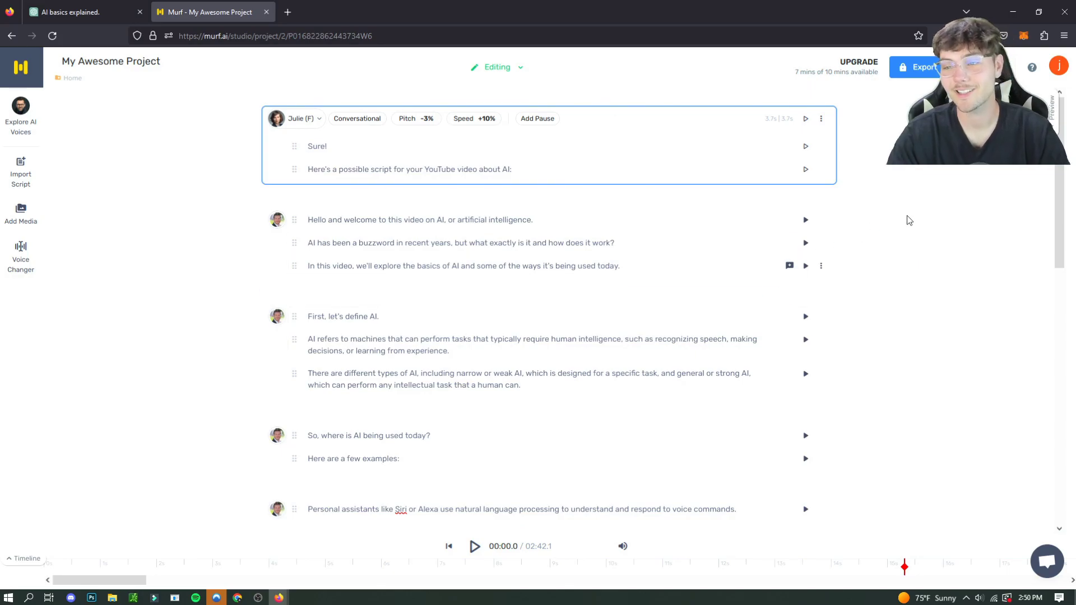